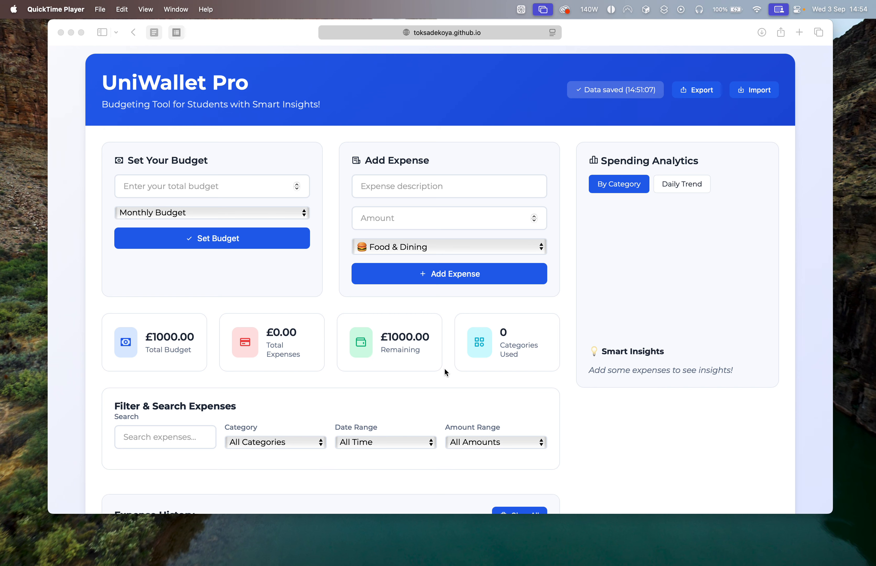
Review the dashboard and the budget period options, keeping Monthly Budget selected.
scroll(370, 415, "down", 5)
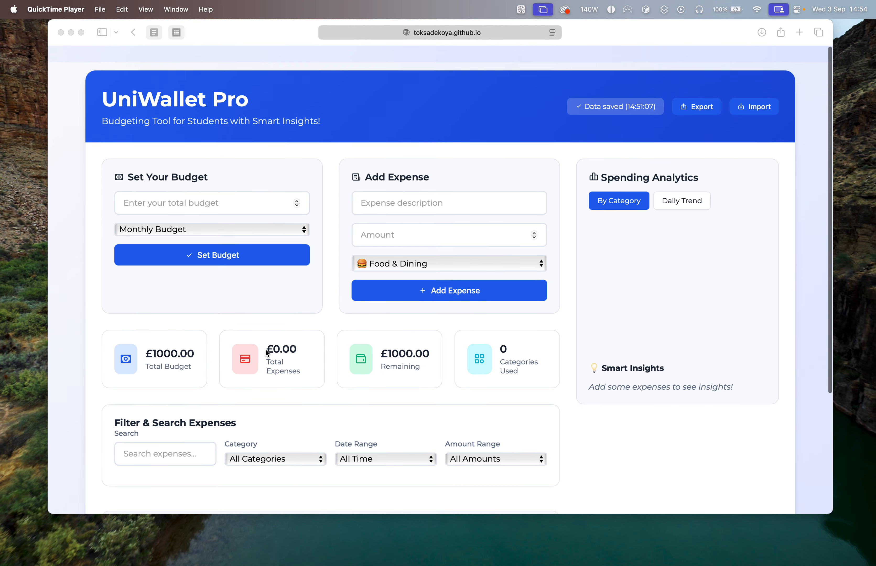
scroll(265, 351, "up", 5)
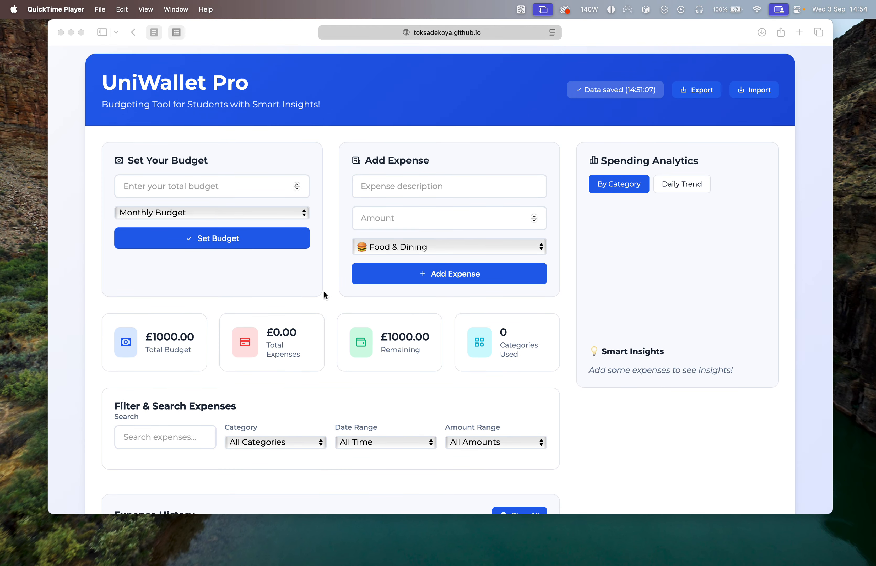
left_click(289, 213)
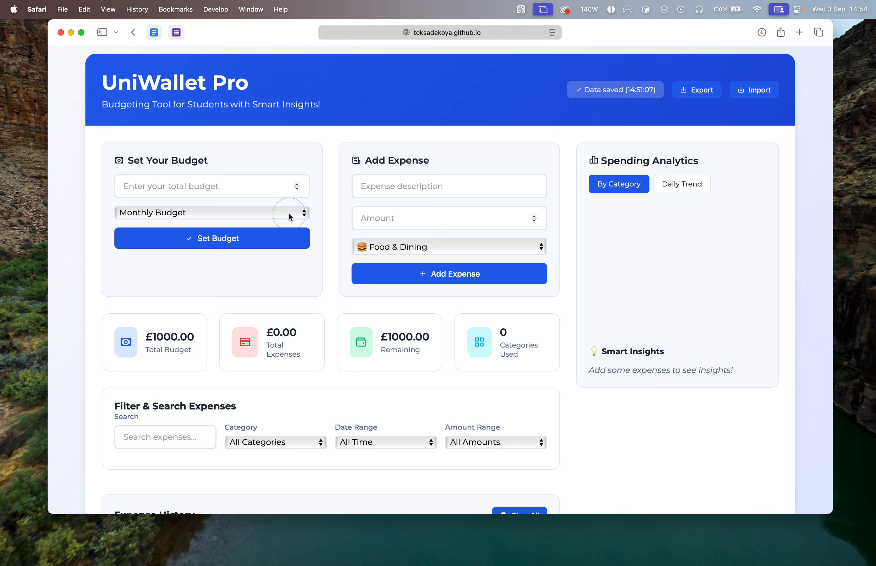
left_click(289, 213)
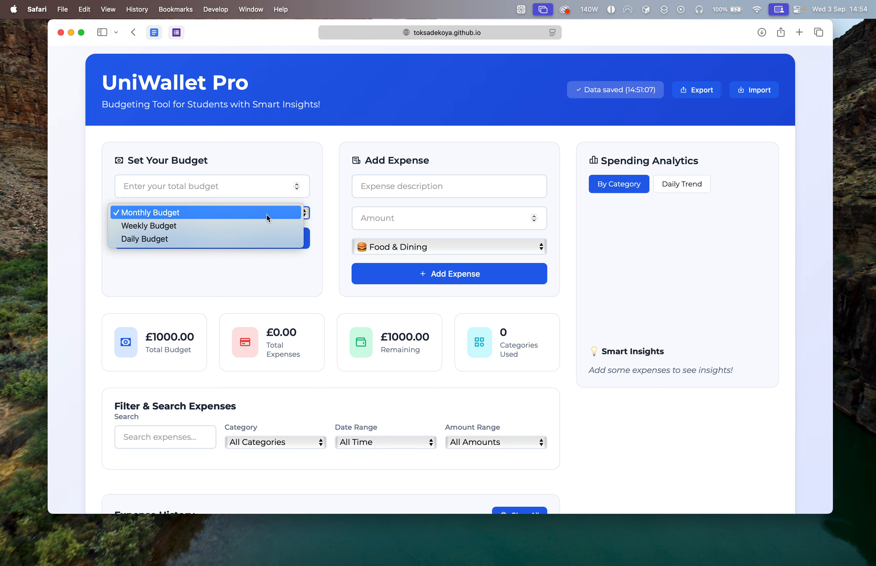
left_click(267, 215)
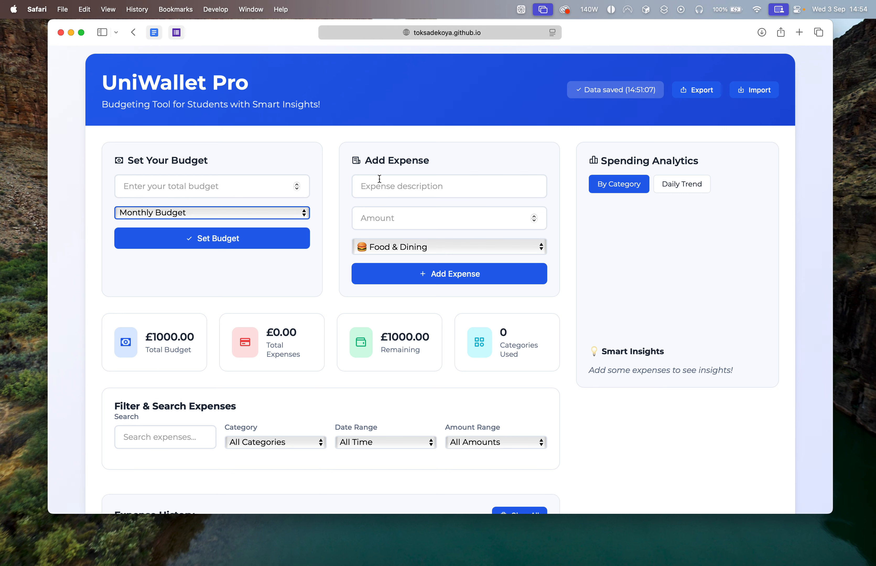
Add an expense described as "Rent" with amount 800 in the Bills & Utilities category.
left_click(371, 187)
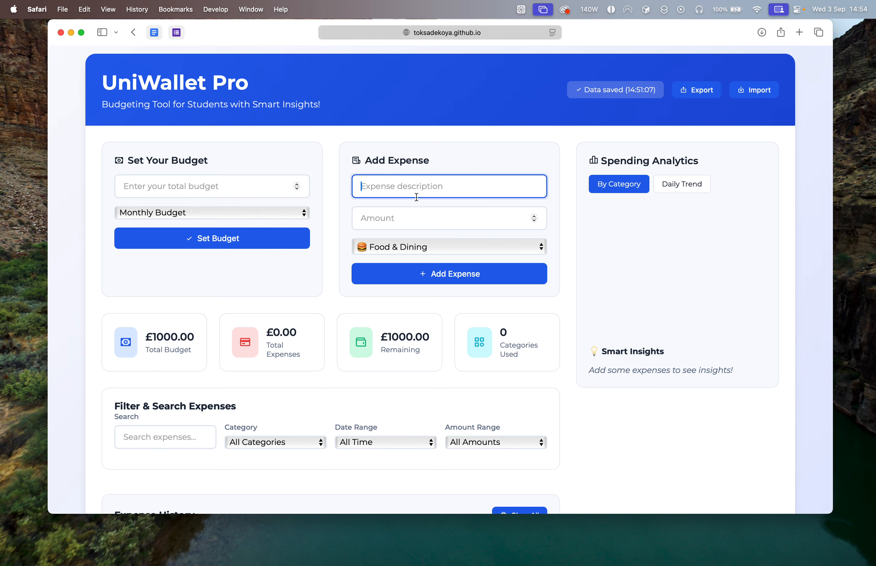
type("Rent")
left_click(415, 212)
type("800")
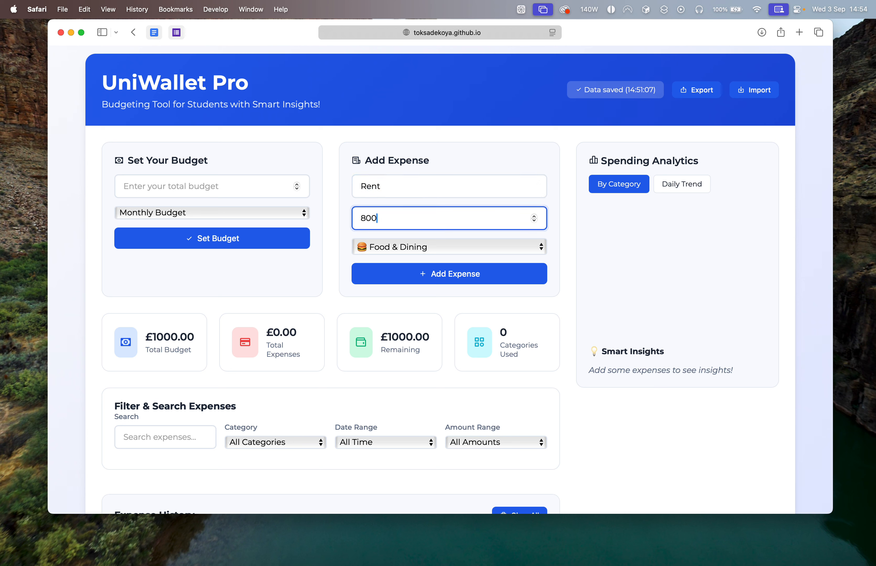
left_click(431, 244)
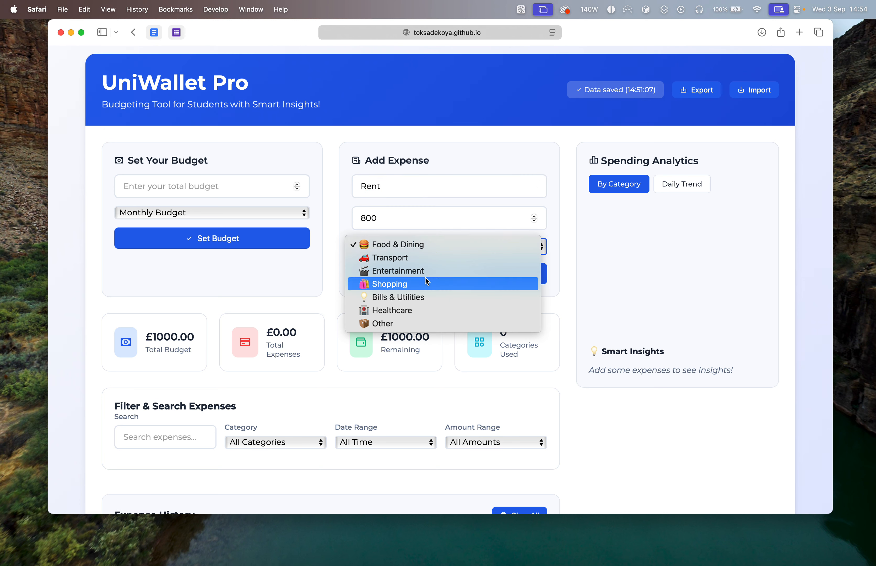
left_click(423, 297)
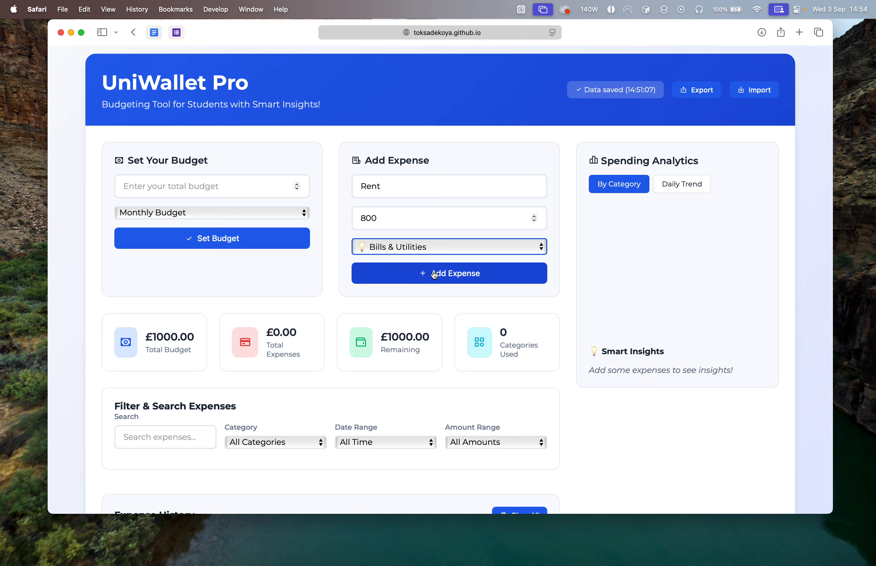
left_click(434, 276)
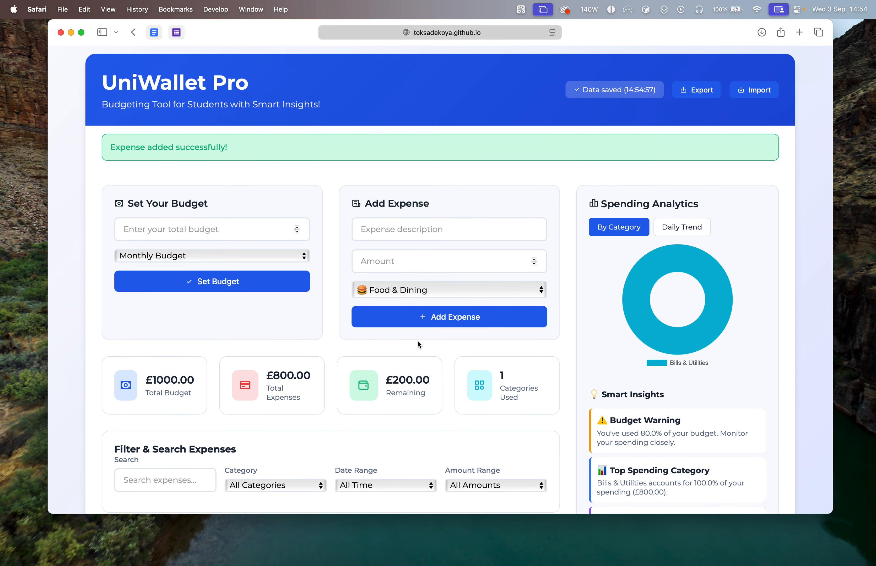
Examine the spending chart by category, the smart insights and the available expense categories.
scroll(283, 401, "down", 1)
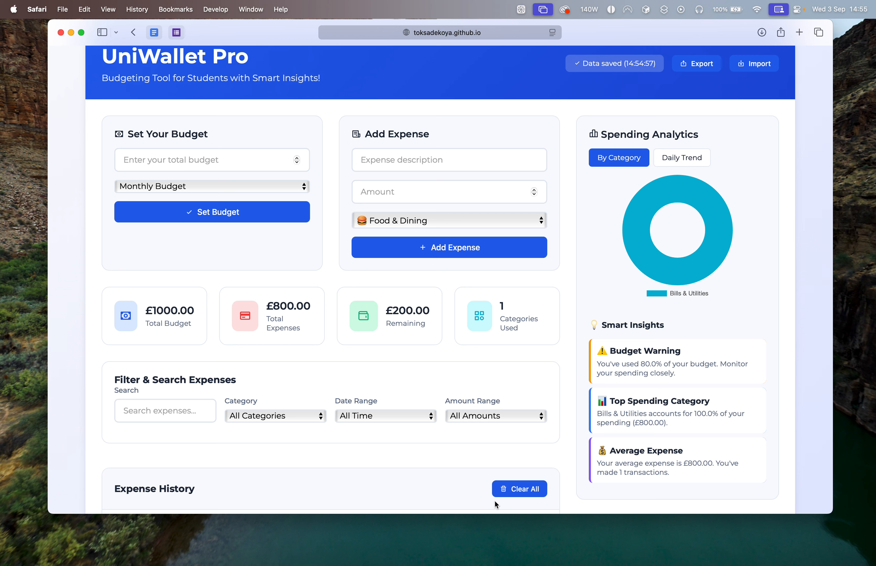
mouse_move(645, 254)
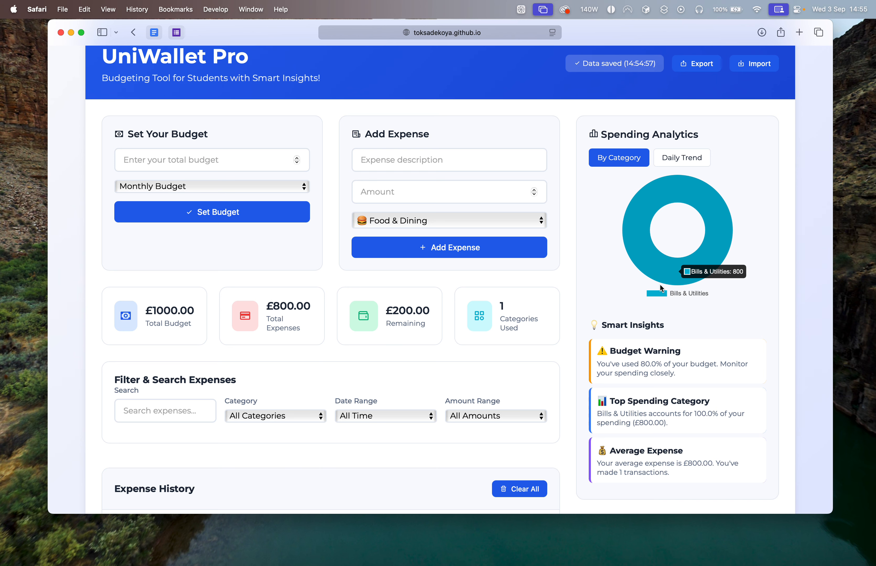
scroll(603, 327, "down", 2)
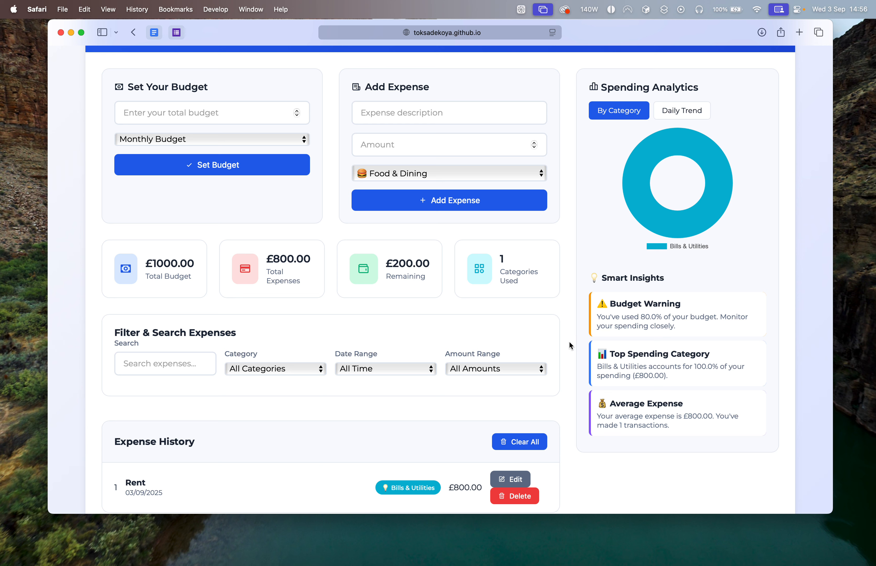
left_click(477, 171)
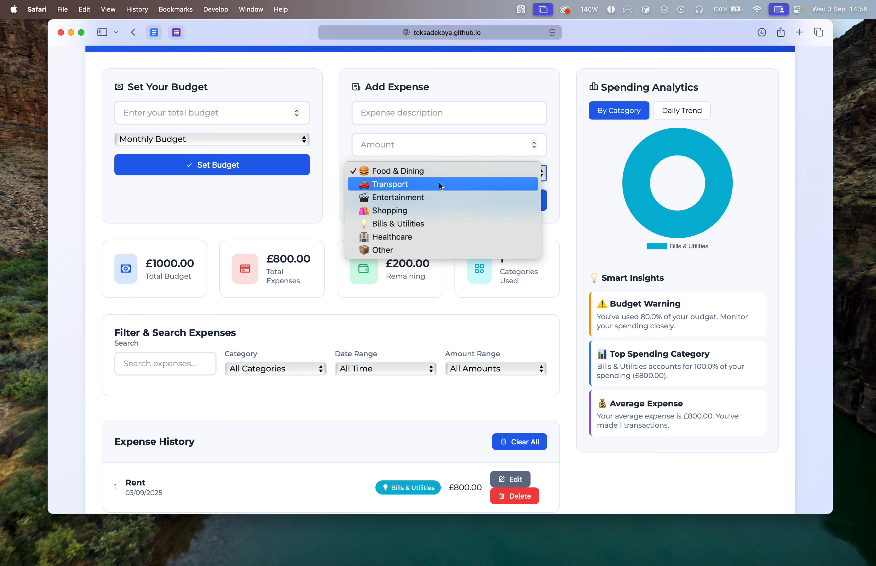
left_click(648, 348)
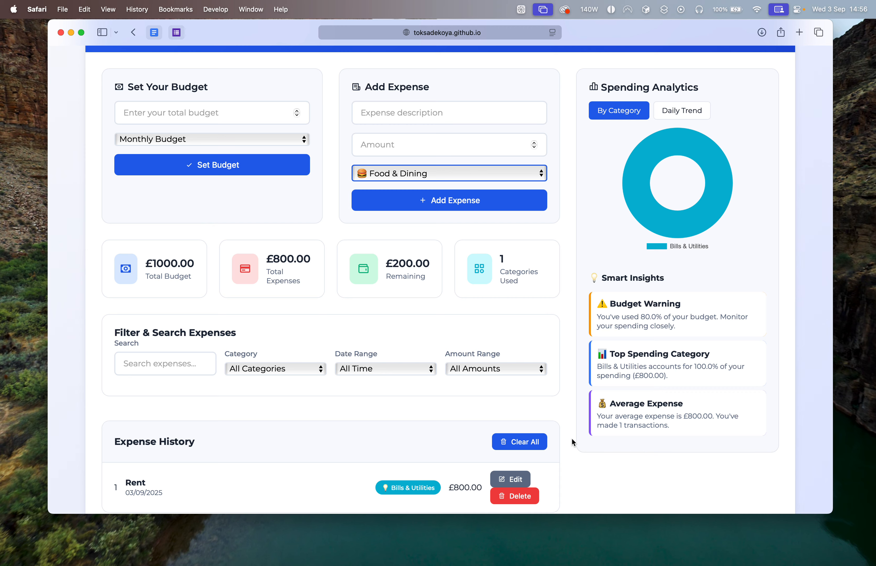
Edit the Rent entry in the expense history, changing its description to "Car Insurance", and save the update.
scroll(303, 373, "down", 2)
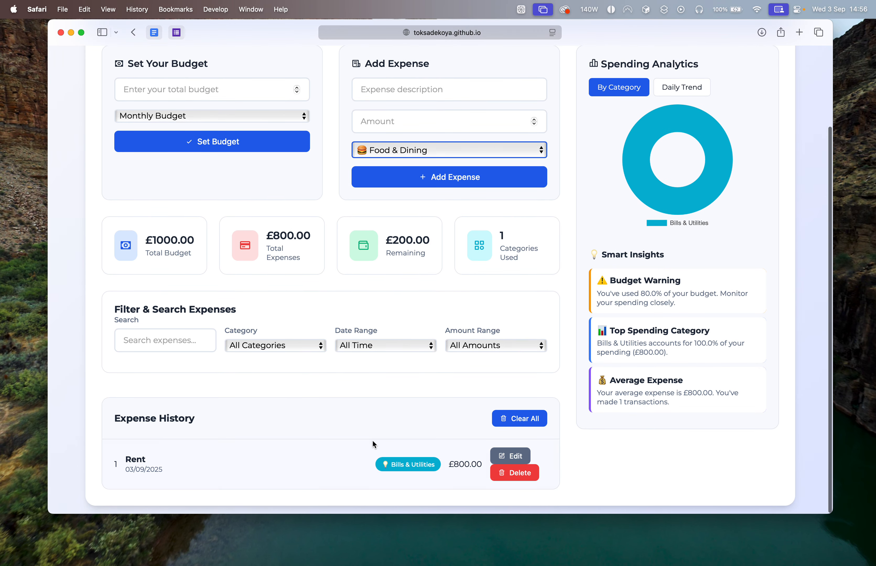
left_click(503, 457)
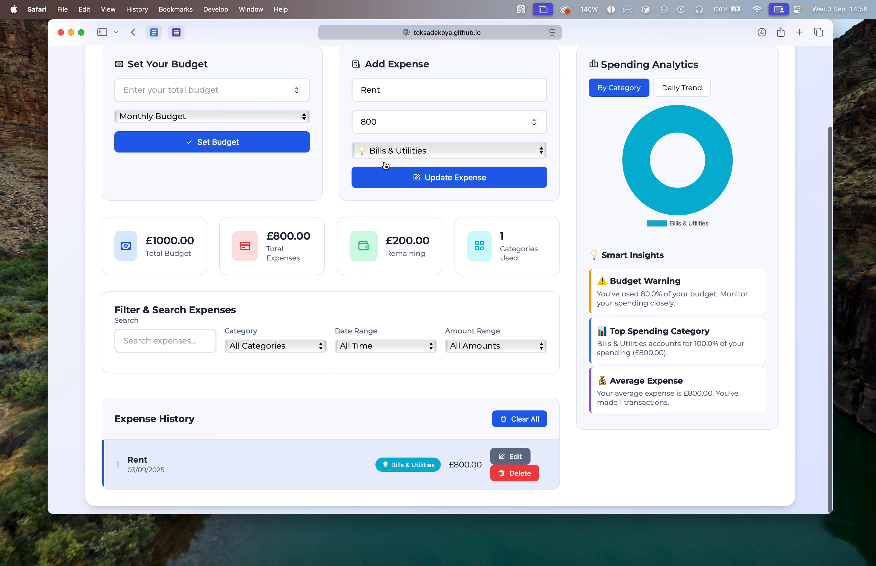
left_click(403, 88)
key("BackSpace")
key("BackSpace")
key("BackSpace")
key("BackSpace")
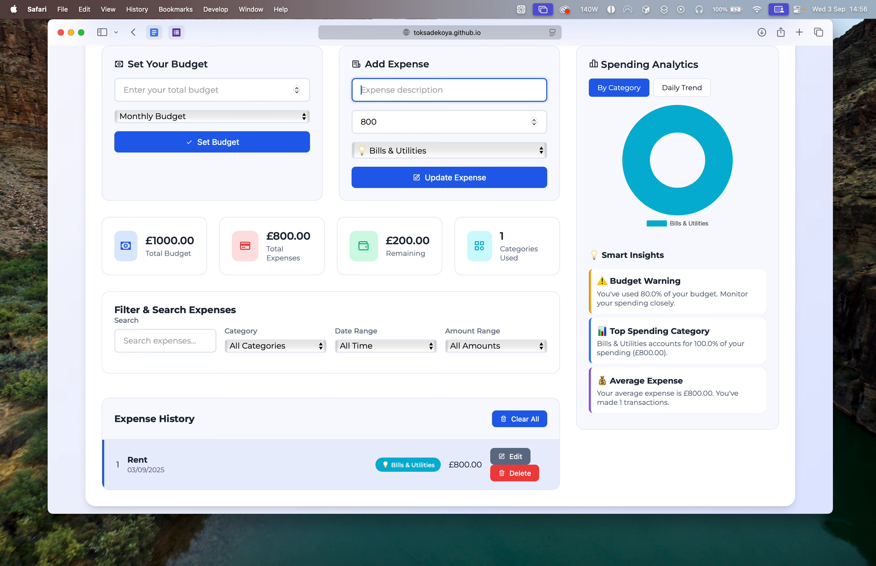
type("Car Insurance")
left_click(404, 177)
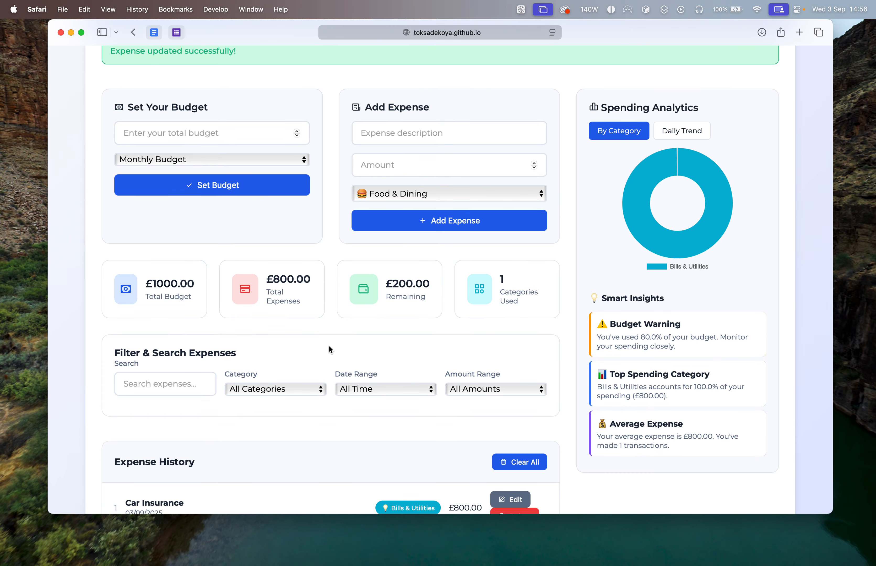
Open the Car Insurance expense for editing and replace its description with "Nandos".
scroll(330, 350, "down", 3)
scroll(178, 459, "up", 6)
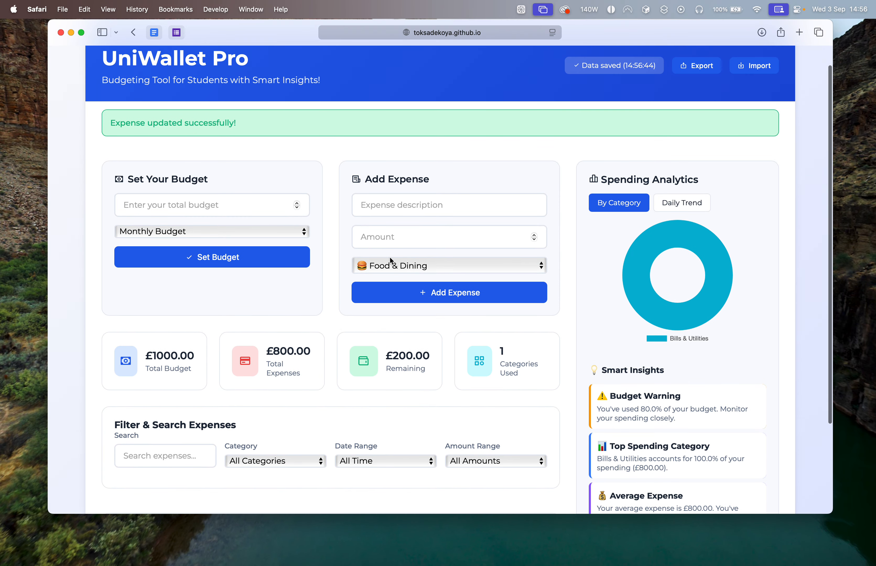
left_click(417, 204)
scroll(479, 405, "down", 5)
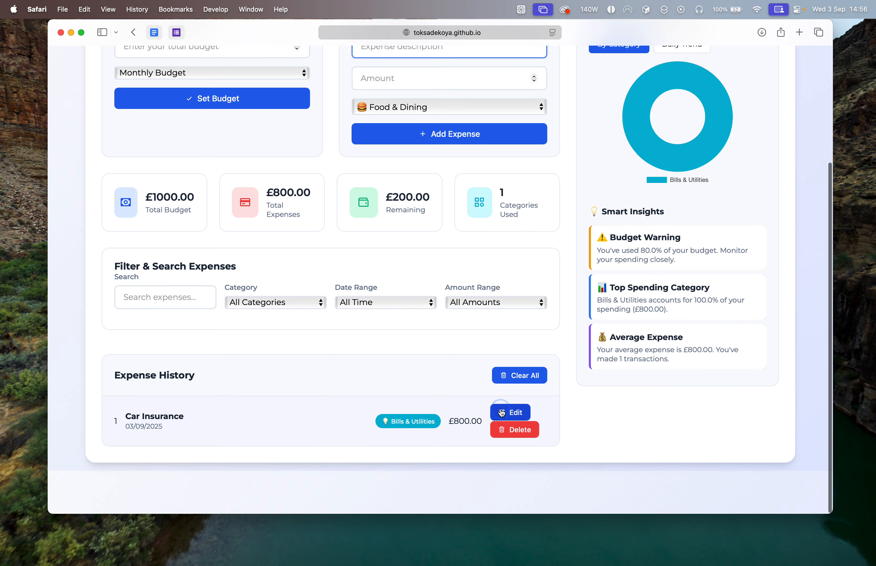
left_click(502, 413)
triple_click(429, 189)
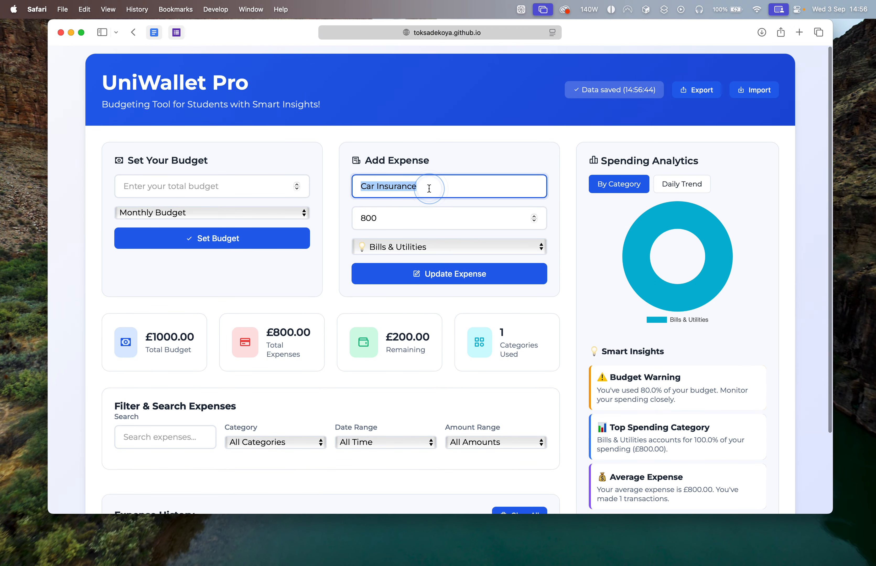
key("BackSpace")
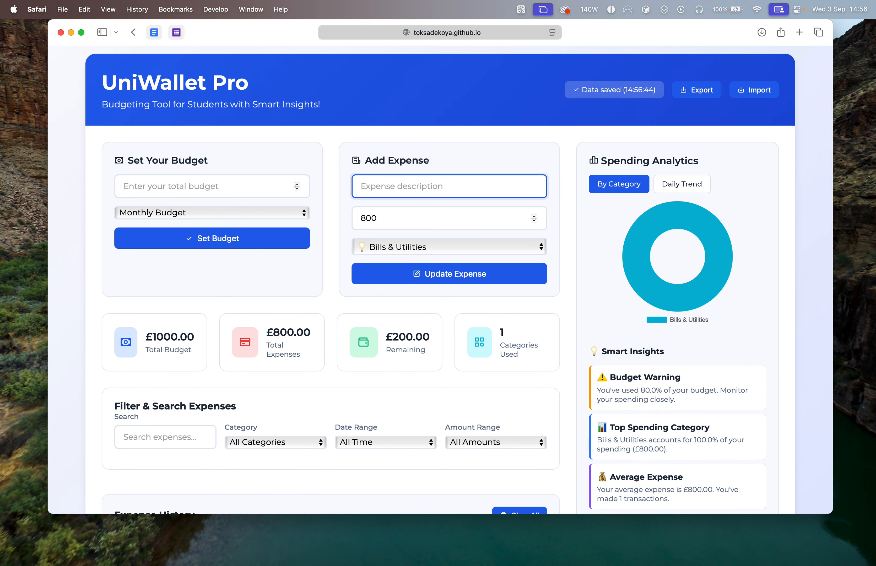
type("Nandos")
Set the Nandos expense's amount to 32.49 and its category to Food & Dining, and save the update.
left_click(427, 218)
double_click(427, 217)
key("BackSpace")
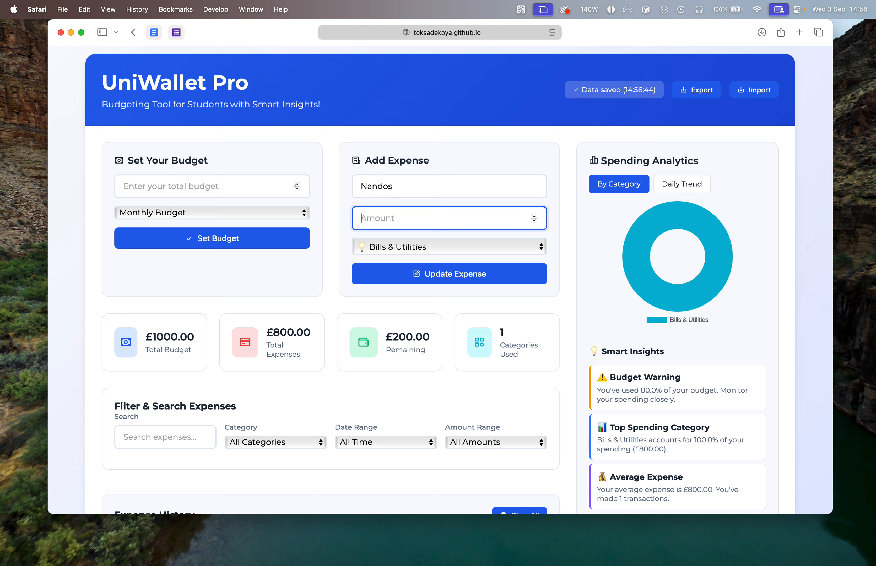
type("2")
key("BackSpace")
type("32.45")
left_click(370, 246)
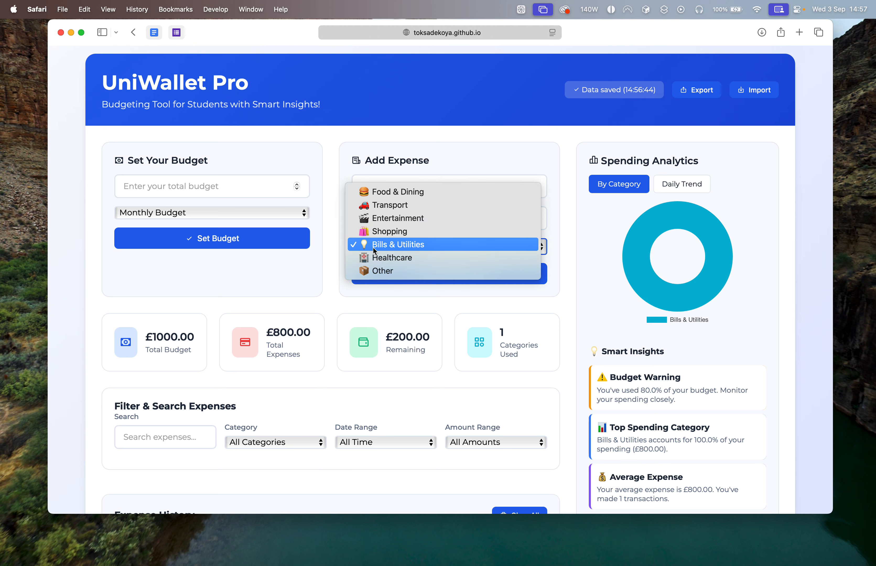
left_click(396, 197)
left_click(434, 278)
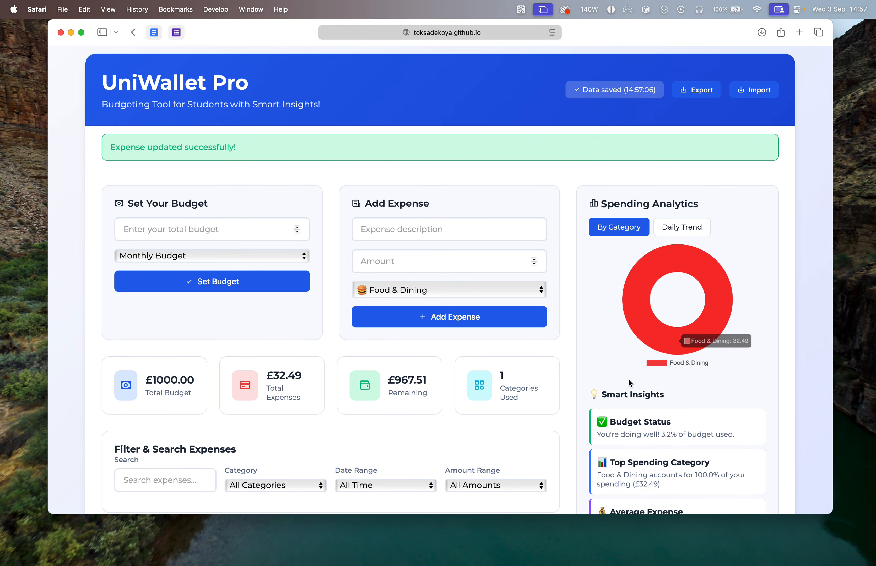
Add an expense described as "Ralph Lauren" with amount 400 in the Shopping category.
scroll(630, 383, "down", 5)
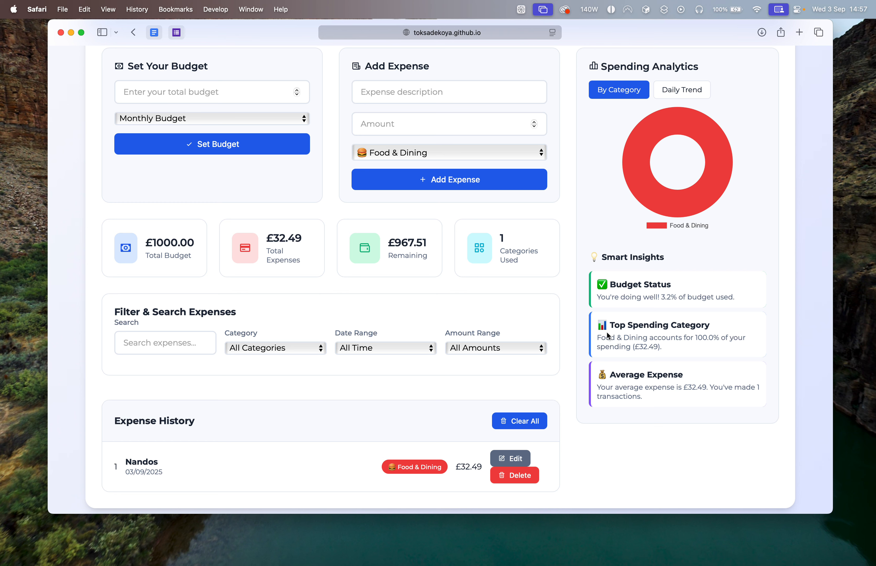
scroll(433, 251, "up", 2)
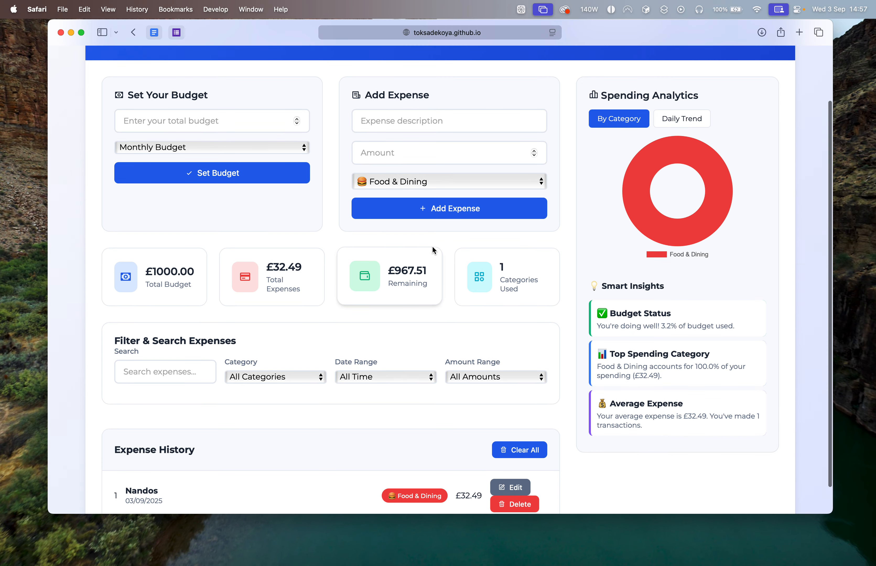
left_click(443, 125)
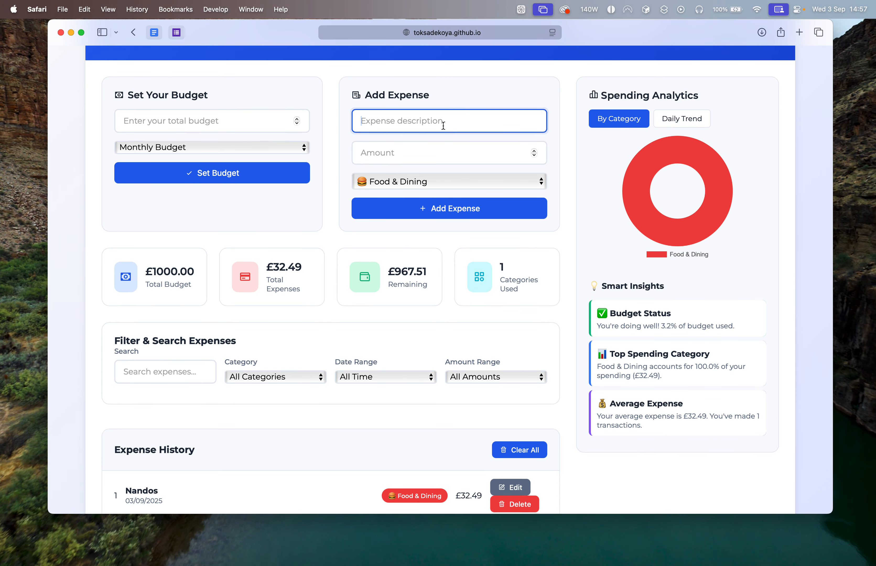
type("Ralph Lauren")
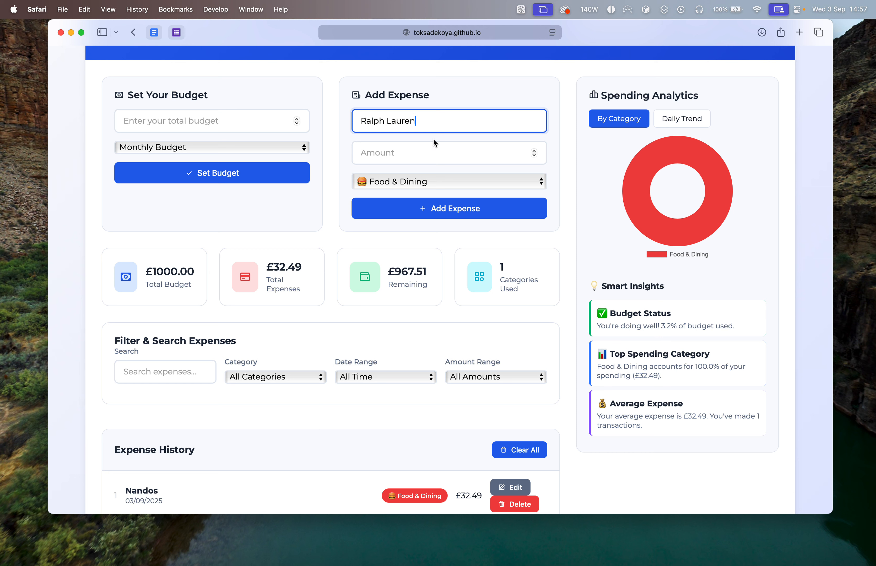
left_click(429, 153)
type("400")
left_click(435, 180)
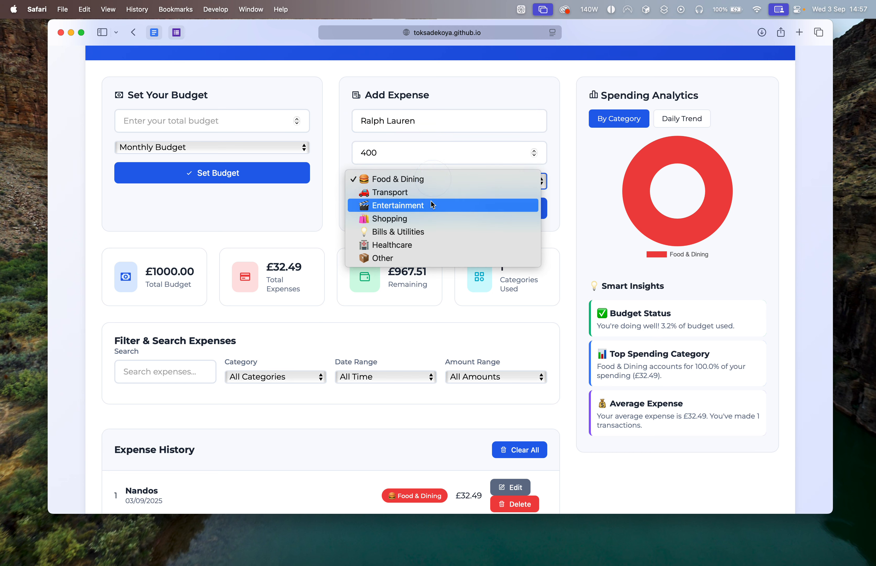
left_click(428, 219)
left_click(439, 214)
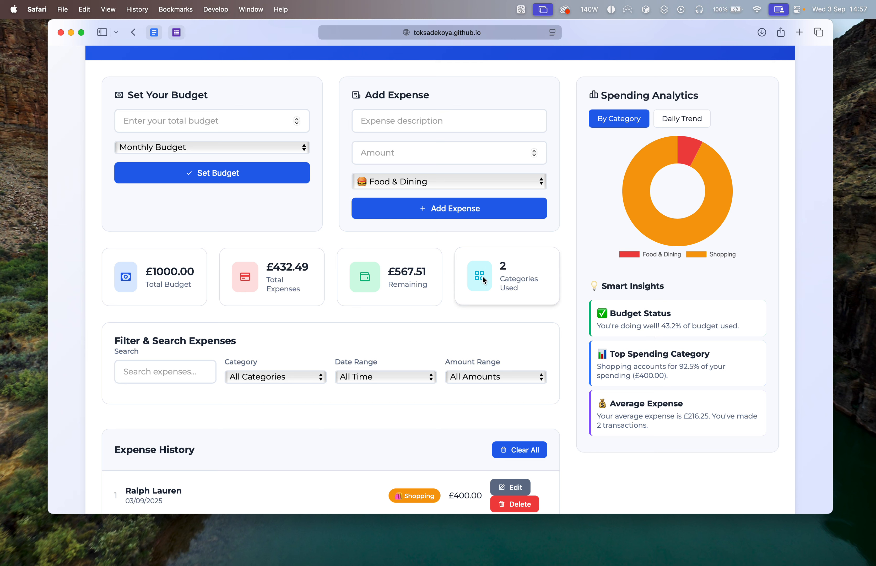
Add an expense described as "Cinema" with amount 11 in the Entertainment category.
left_click(437, 115)
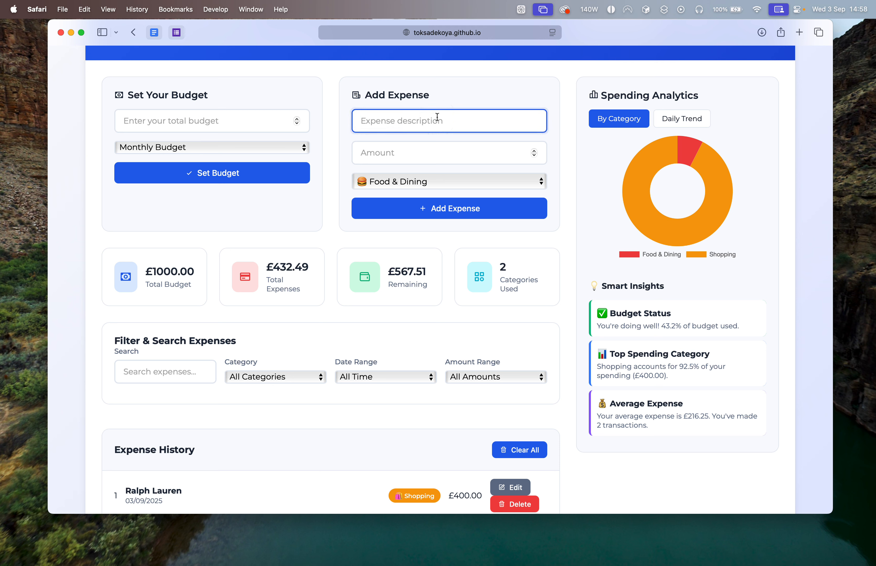
type("Cinema")
left_click(422, 154)
type("11")
left_click(422, 181)
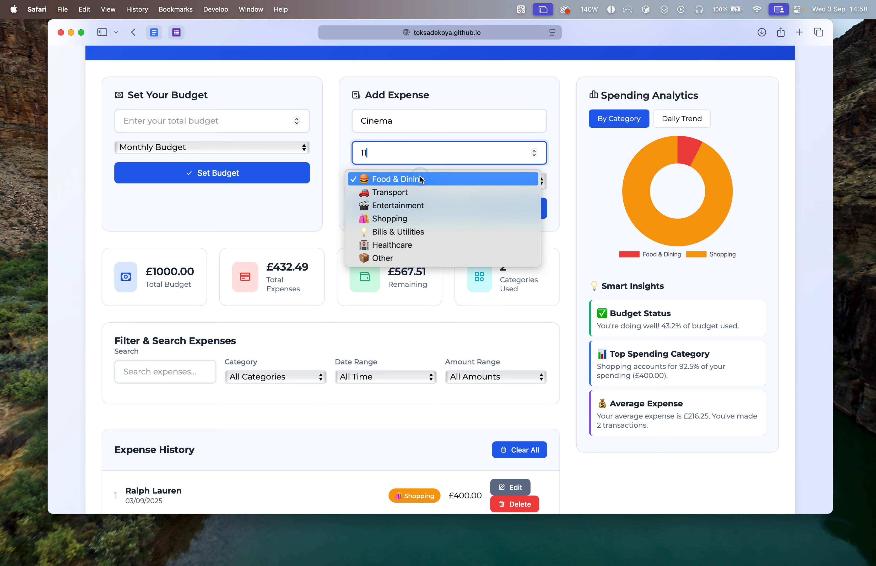
left_click(416, 207)
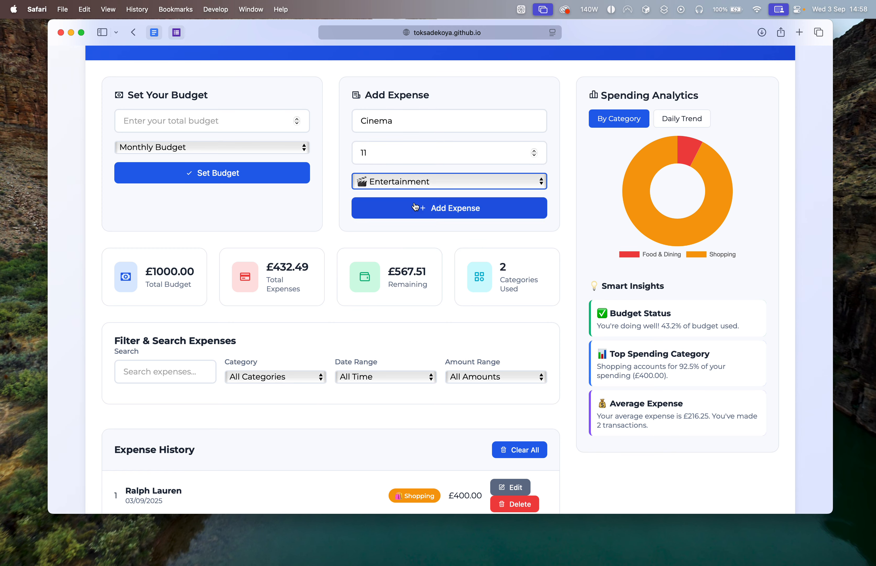
left_click(415, 206)
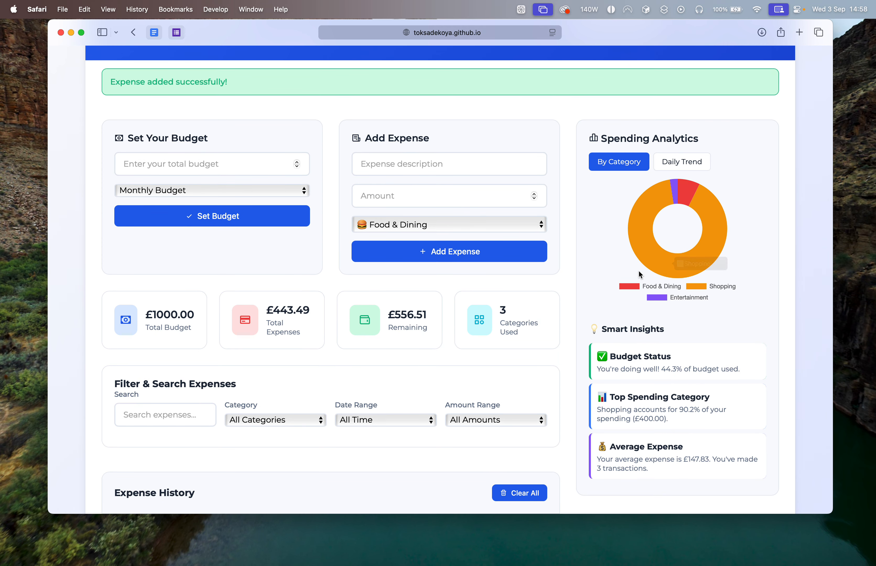
Review the daily spending trend chart and return the analytics to the breakdown by category.
left_click(679, 161)
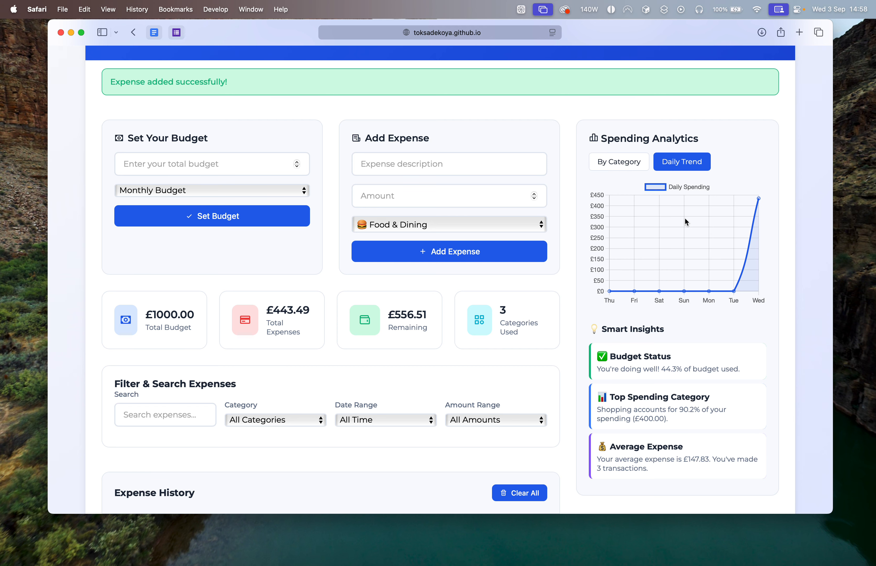
mouse_move(755, 145)
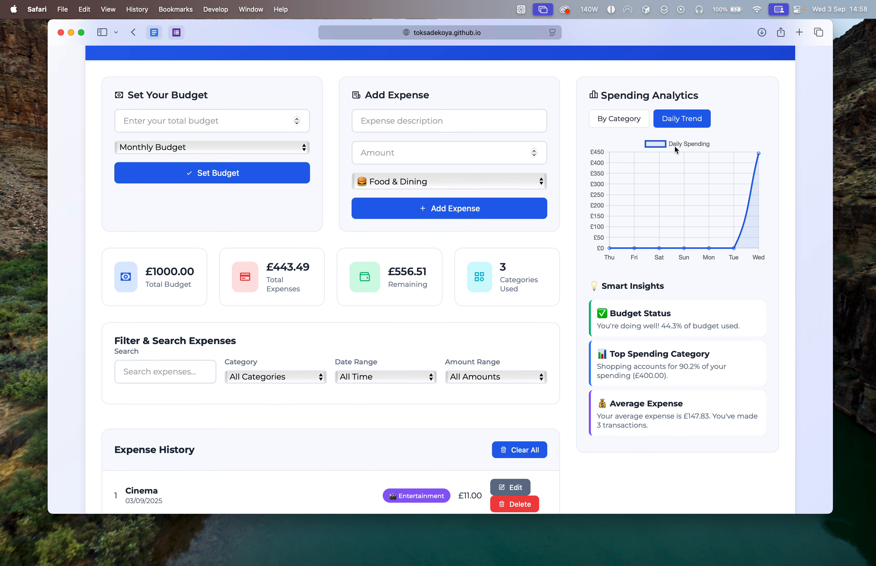
left_click(639, 119)
mouse_move(729, 222)
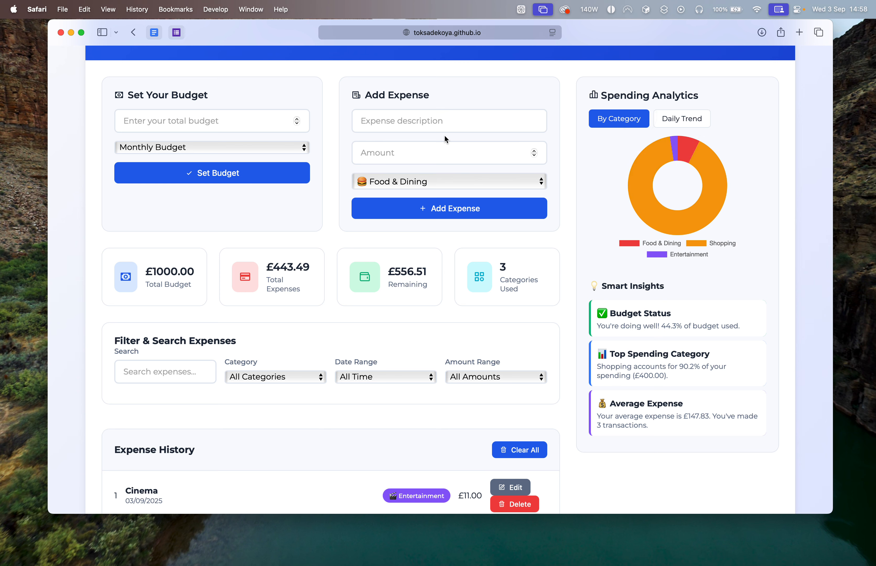
Fill in a new expense with the description "Phone Bill" and the amount 58.29.
left_click(448, 123)
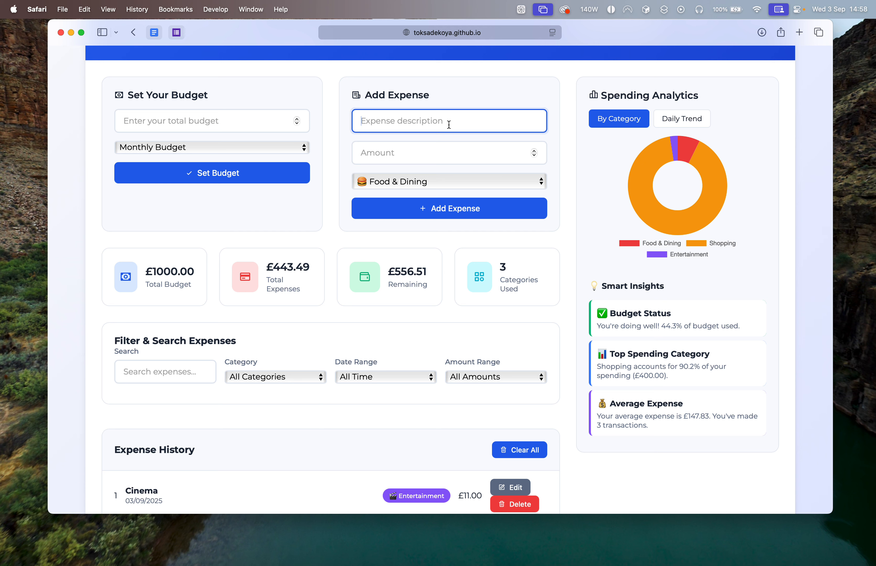
type("Phone Bill")
left_click(444, 151)
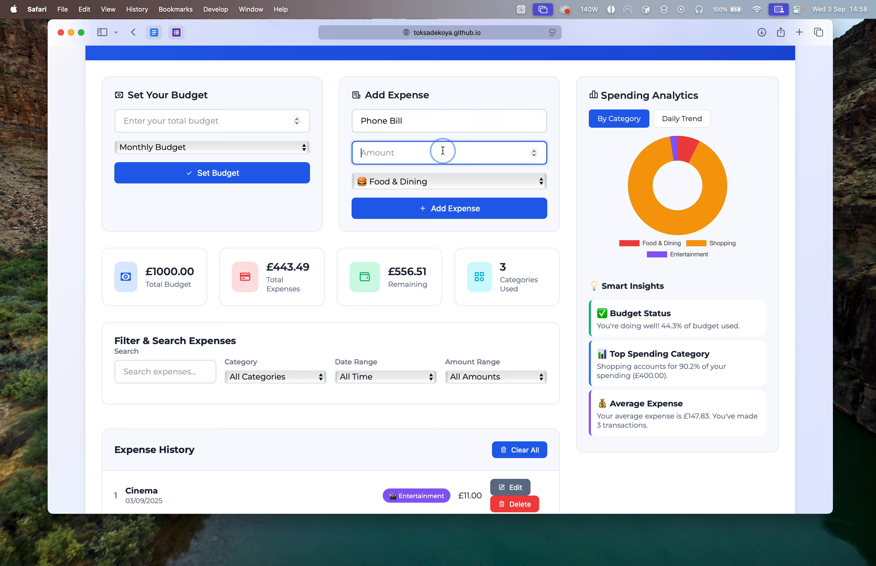
type("60")
left_click(421, 188)
left_click(411, 148)
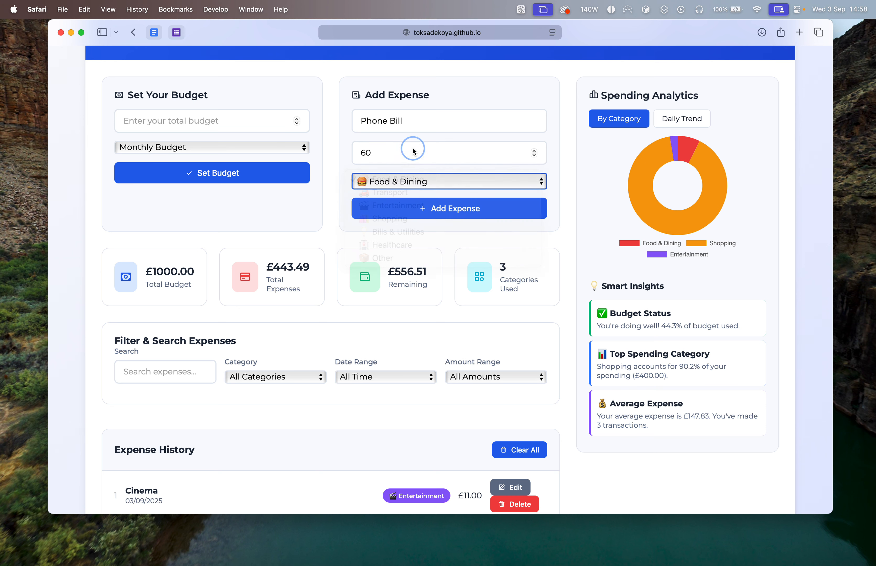
left_click(411, 149)
key("BackSpace")
key("BackSpace")
type("58.2")
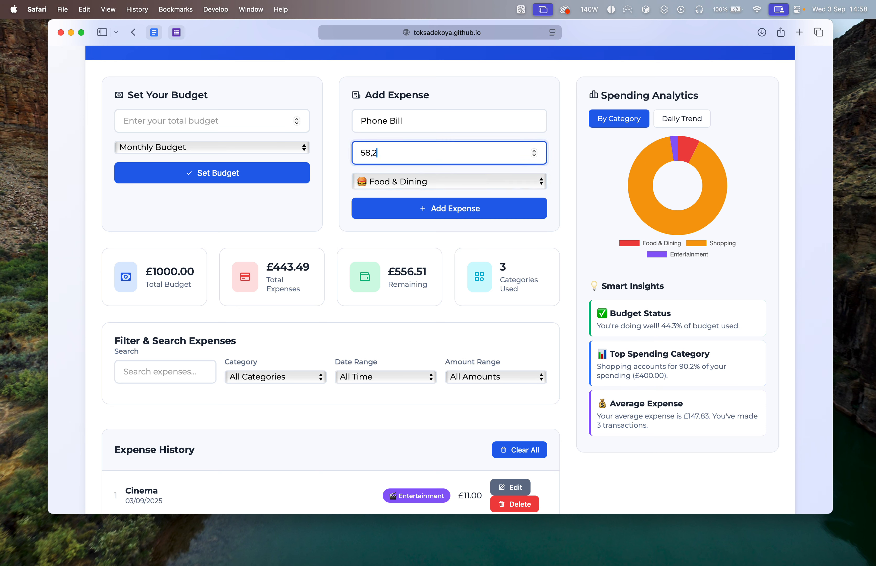
key("BackSpace")
key("BackSpace")
type(".29")
Set the Phone Bill expense's category to Bills & Utilities and add it to the expense history.
left_click(423, 189)
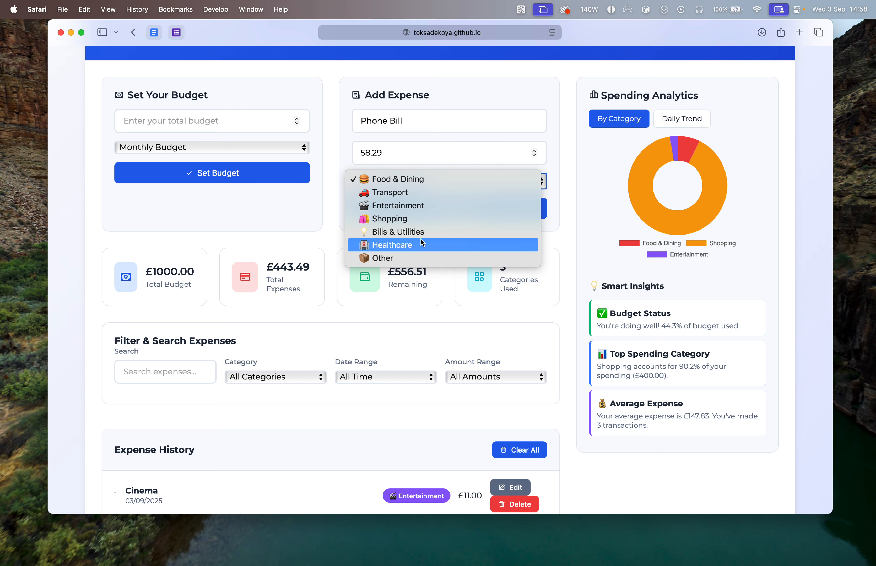
left_click(433, 232)
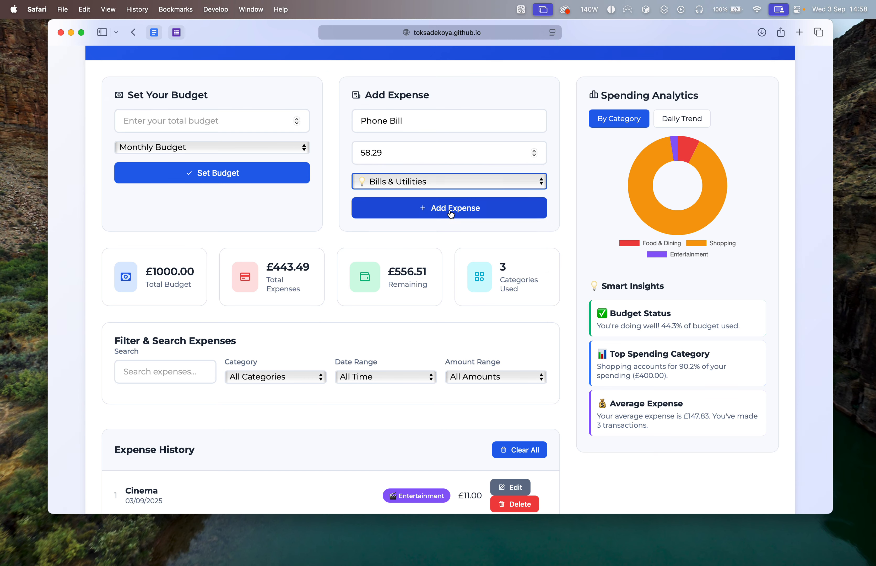
left_click(452, 209)
mouse_move(663, 200)
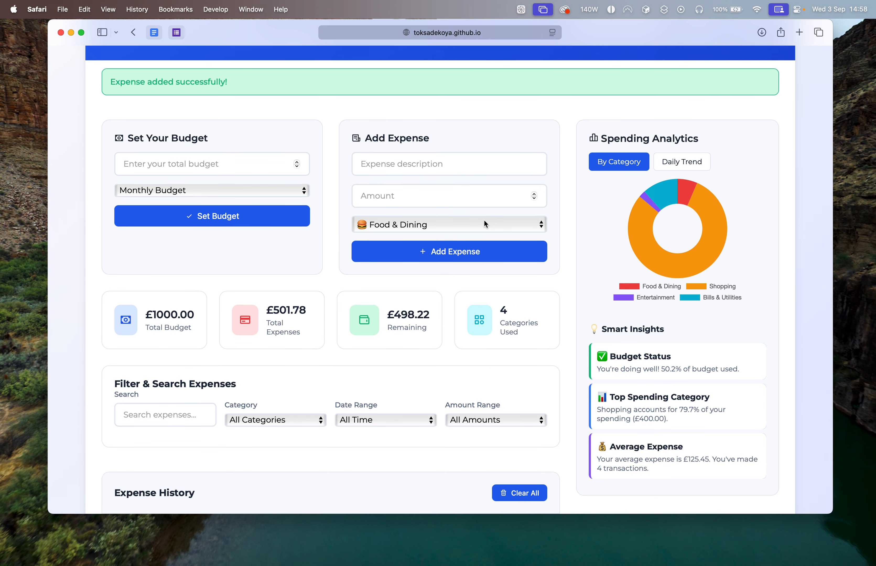
Add an expense described as "Moncler Vezere" with amount 1200 in the Shopping category.
left_click(423, 170)
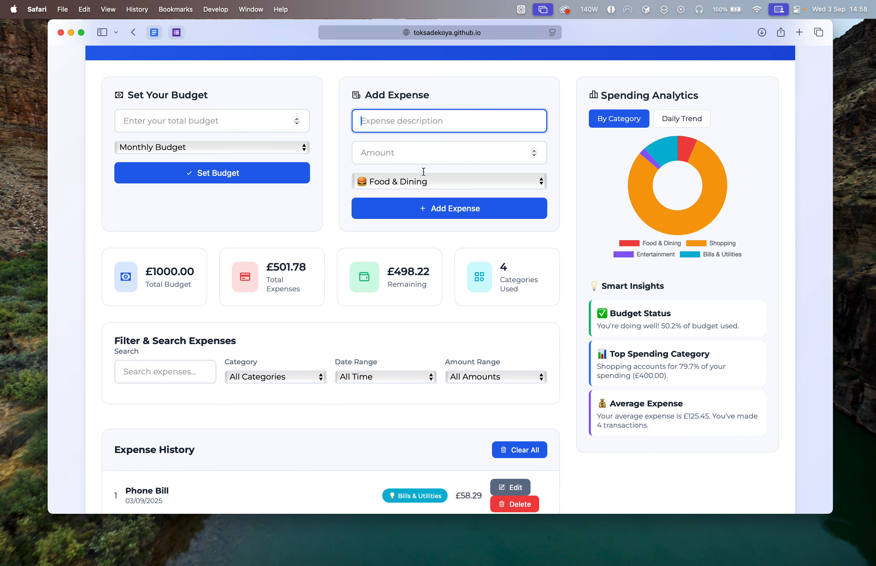
type("Moncler Vezere")
left_click(487, 153)
type("1200")
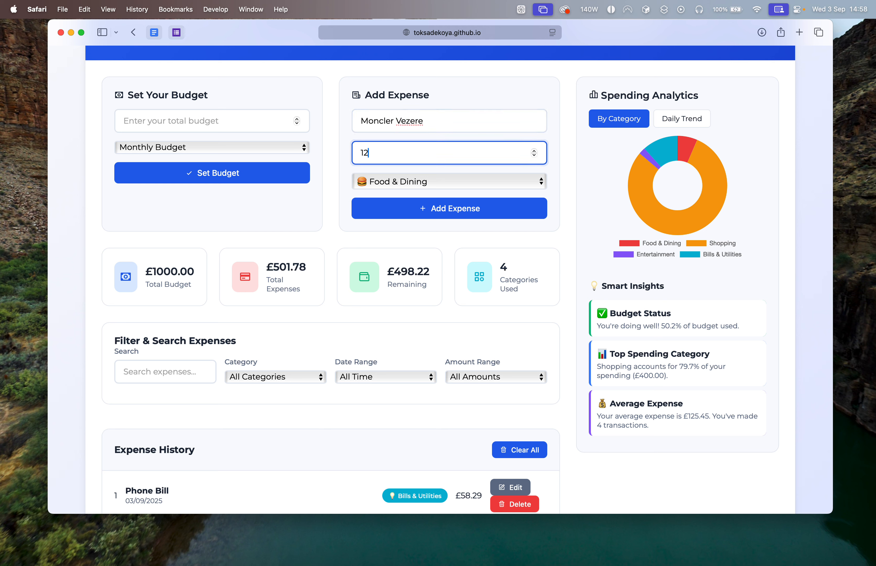
left_click(464, 189)
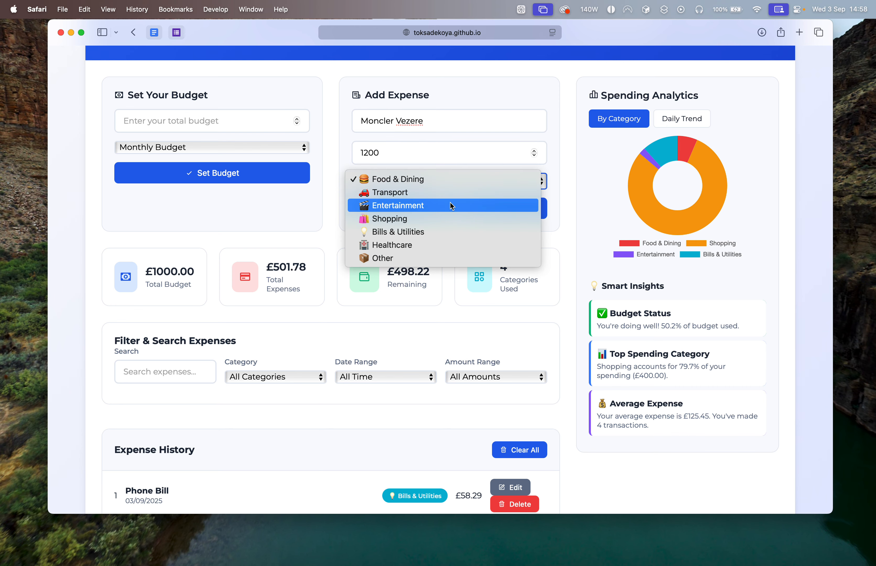
left_click(446, 216)
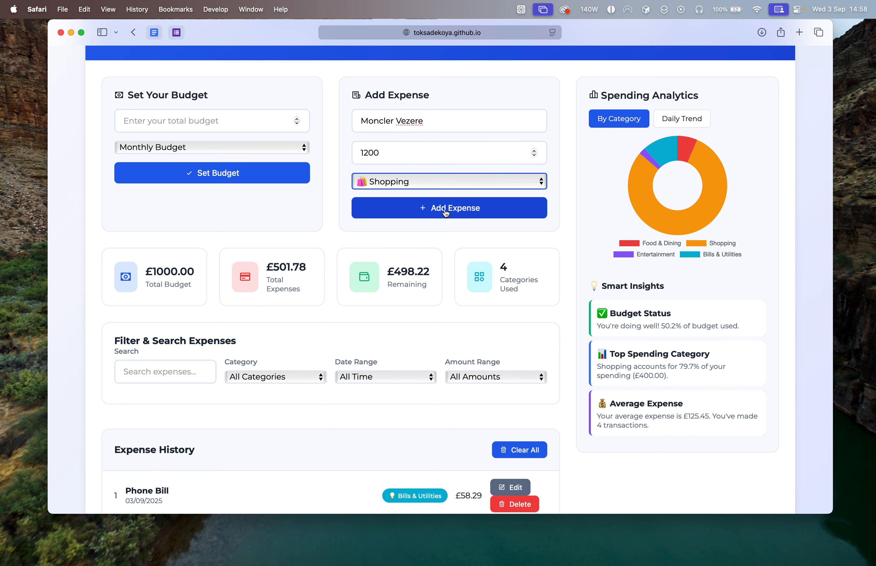
left_click(445, 217)
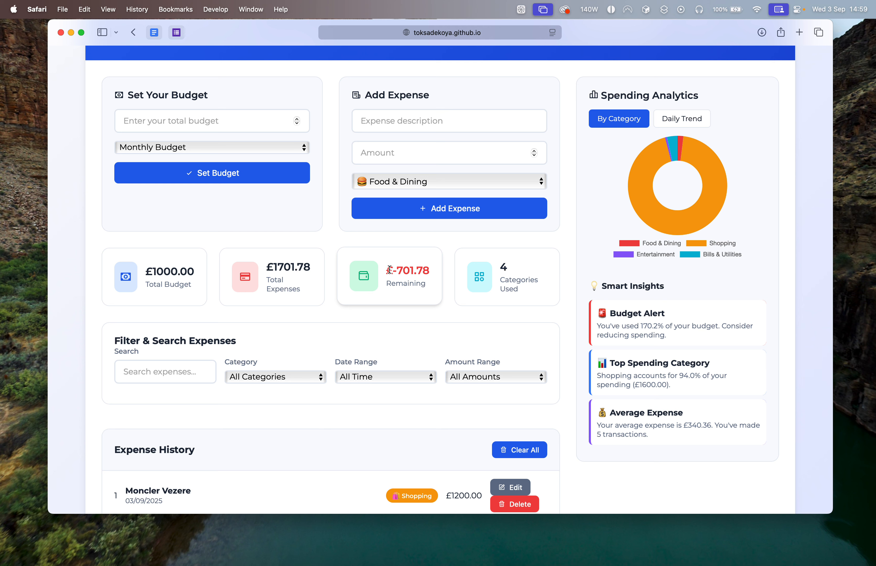
Examine the remaining budget figure and the budget message in the smart insights.
left_click_drag(389, 270, 425, 282)
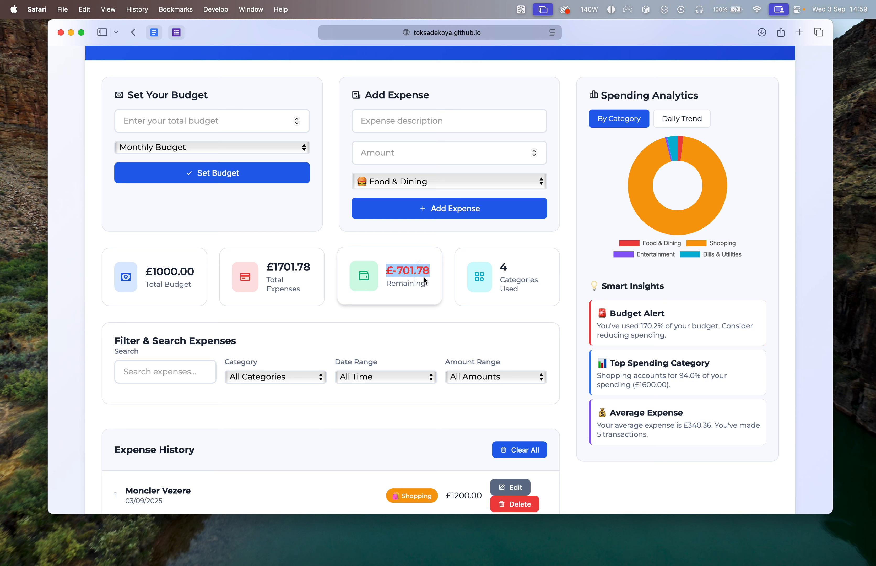
left_click(619, 330)
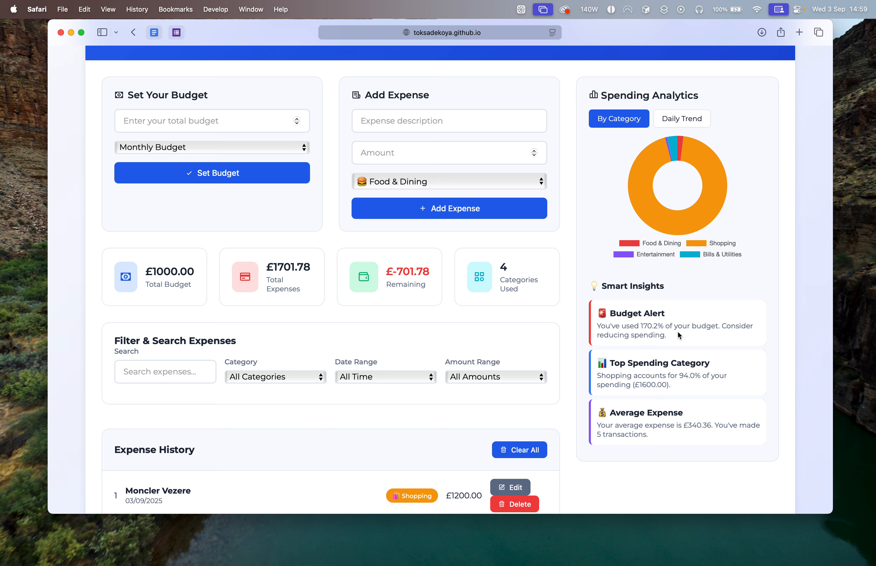
Filter the expense history by category, trying Transport, Food & Dining and Bills & Utilities and ending on Entertainment.
left_click(293, 380)
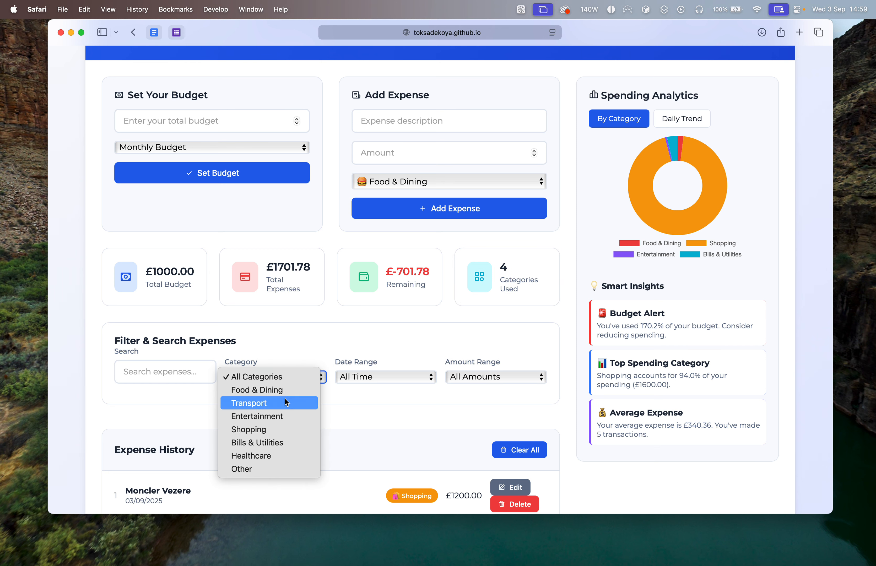
left_click(277, 402)
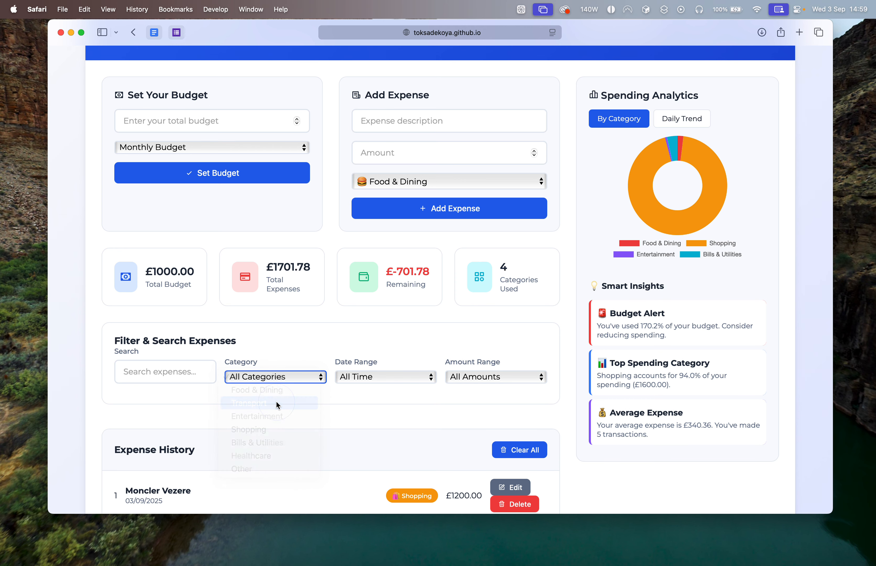
scroll(276, 411, "down", 3)
left_click(306, 304)
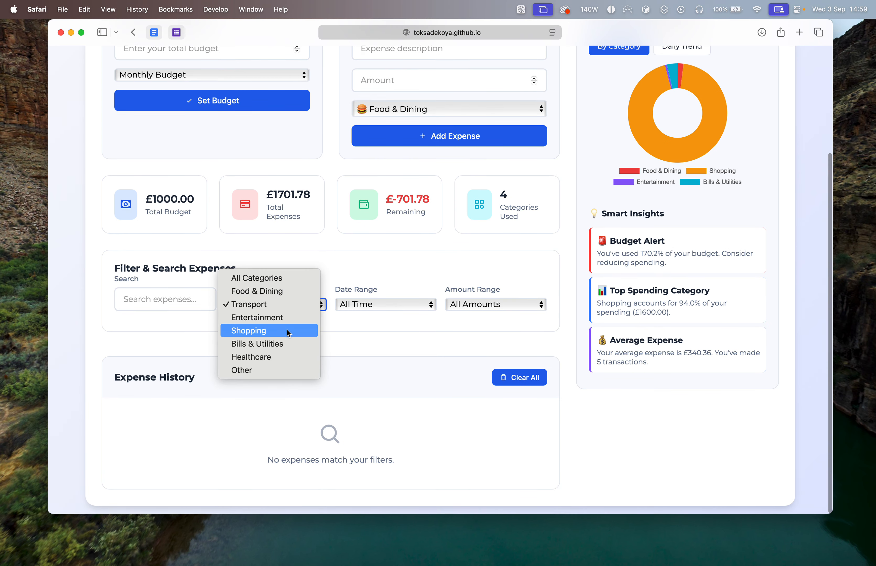
left_click(291, 292)
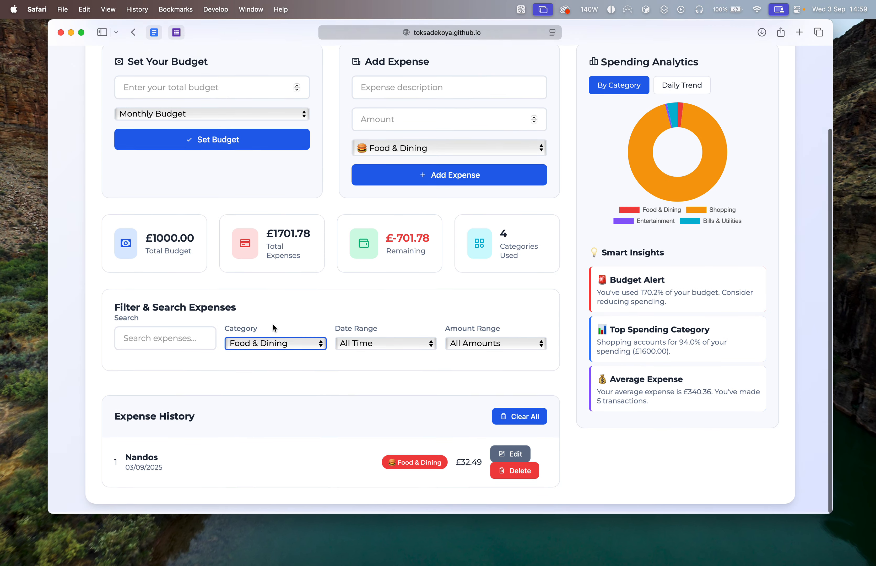
left_click(263, 340)
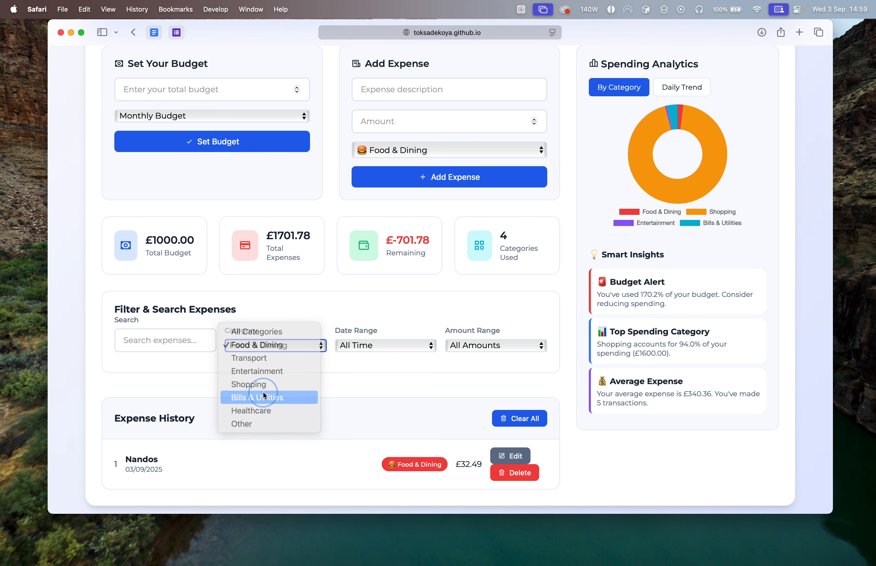
left_click(270, 398)
left_click(294, 345)
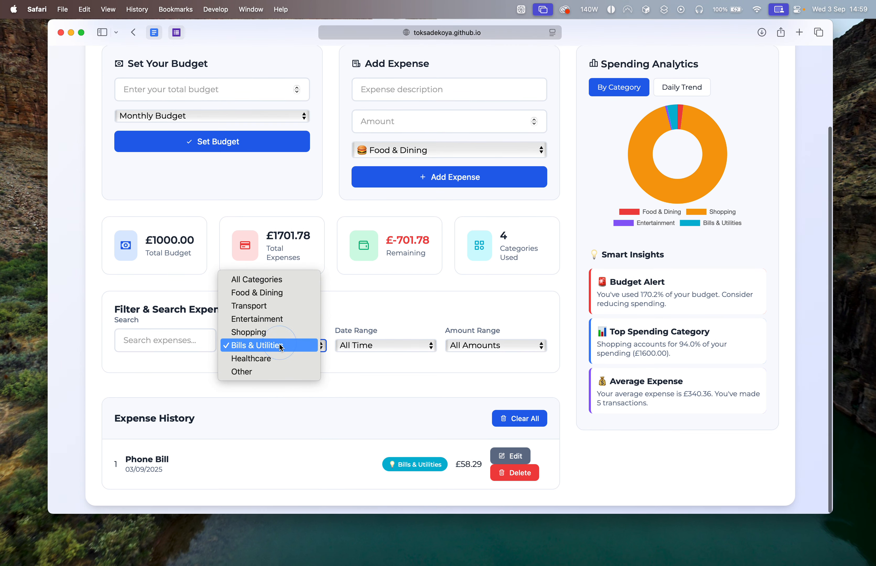
left_click(285, 319)
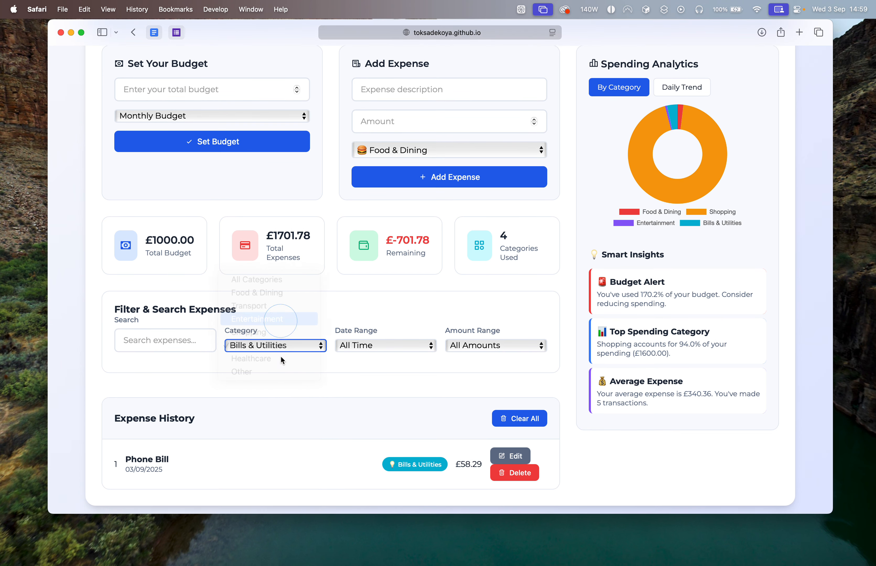
Restrict the filtered expenses to Today, trying the £0 - £10 amount range before settling on £10 - £50.
left_click(373, 347)
left_click(374, 359)
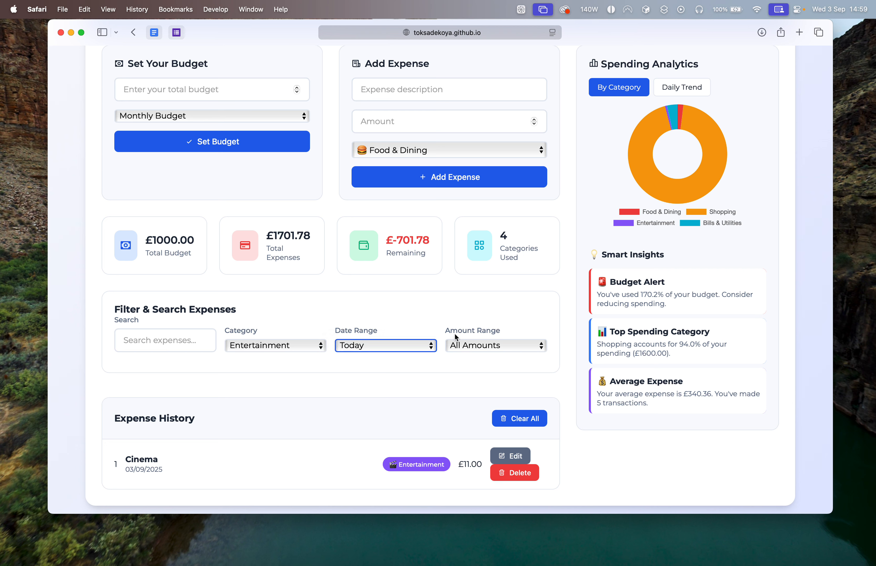
left_click(457, 345)
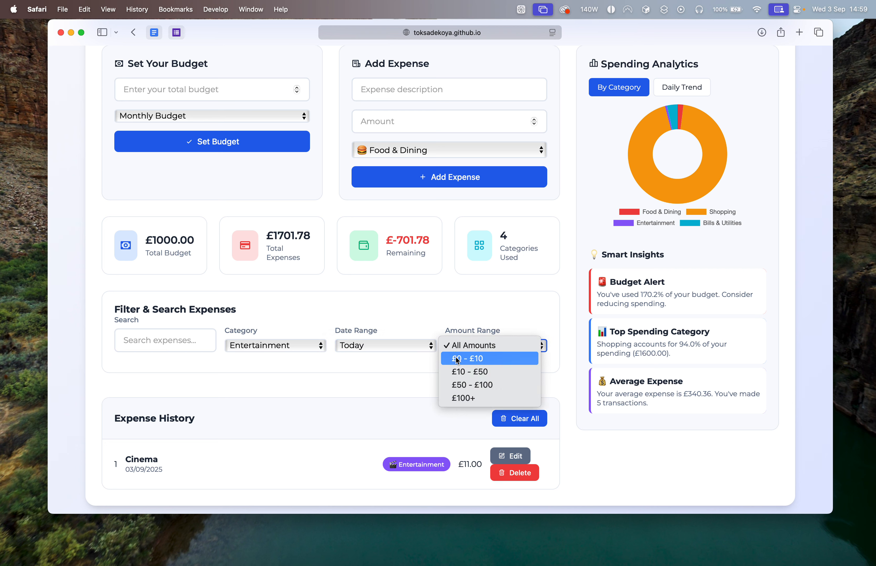
left_click(456, 359)
left_click(464, 346)
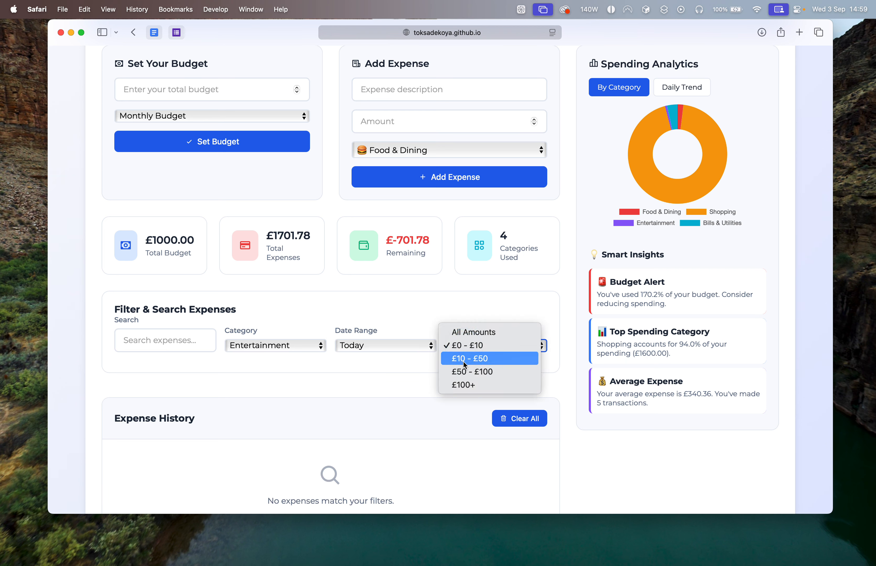
left_click(465, 359)
Reset the expense history's category filter to All Categories and its amount range to All Amounts.
scroll(449, 415, "up", 2)
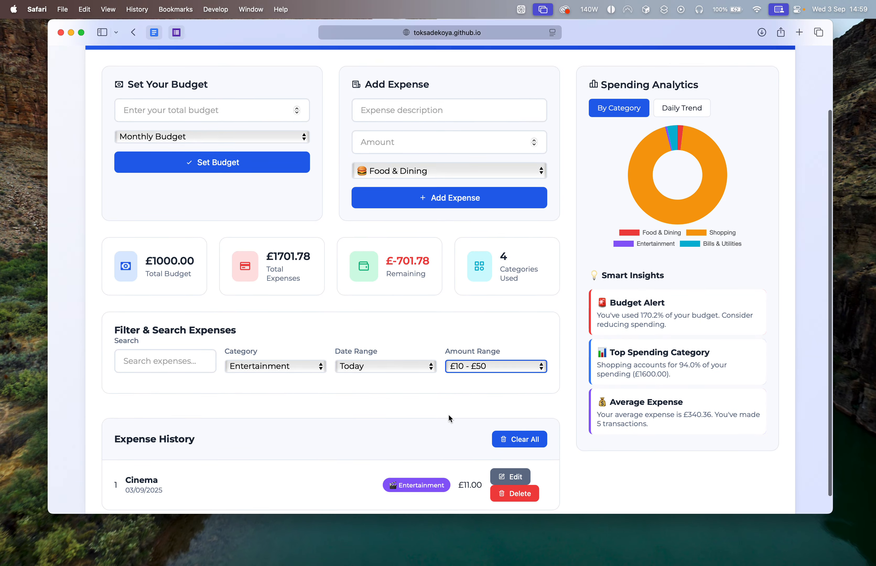
scroll(448, 414, "up", 2)
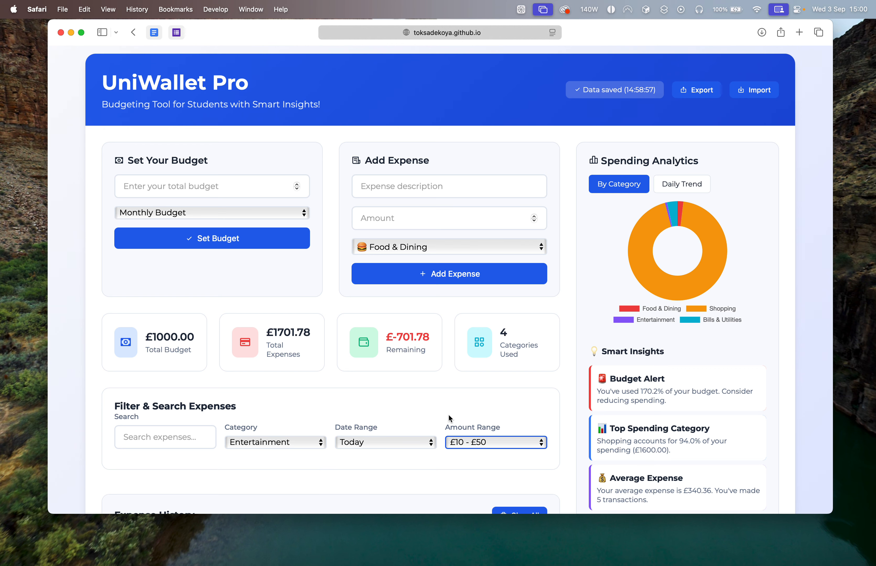
scroll(442, 368, "down", 5)
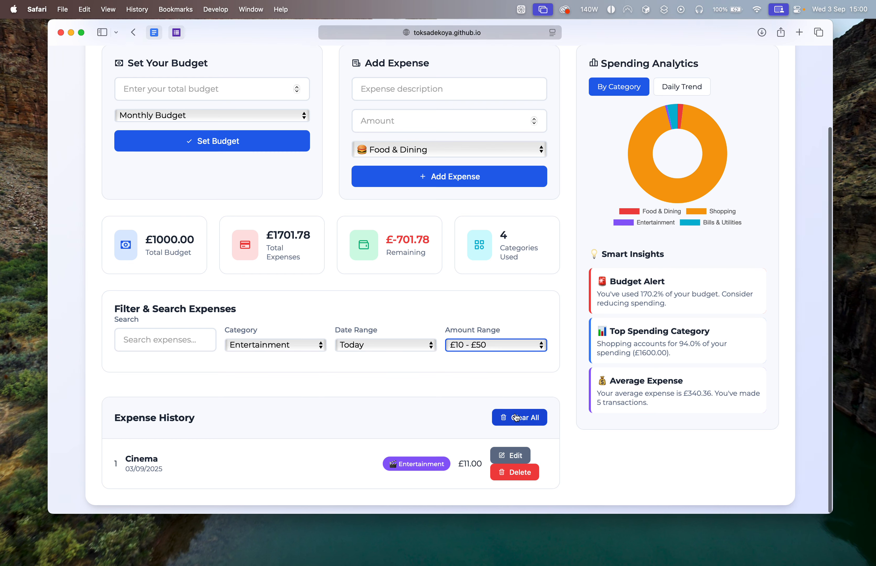
left_click(282, 346)
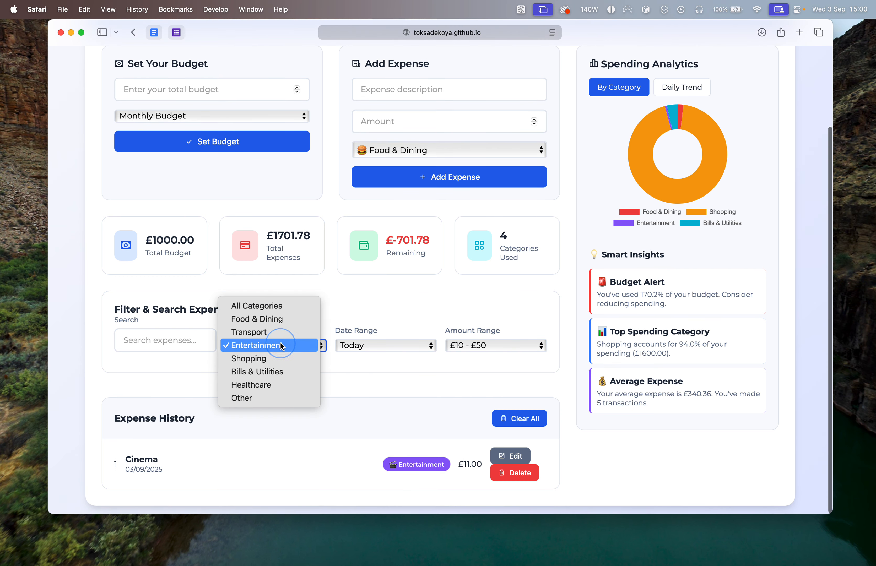
left_click(281, 310)
left_click(498, 346)
left_click(493, 319)
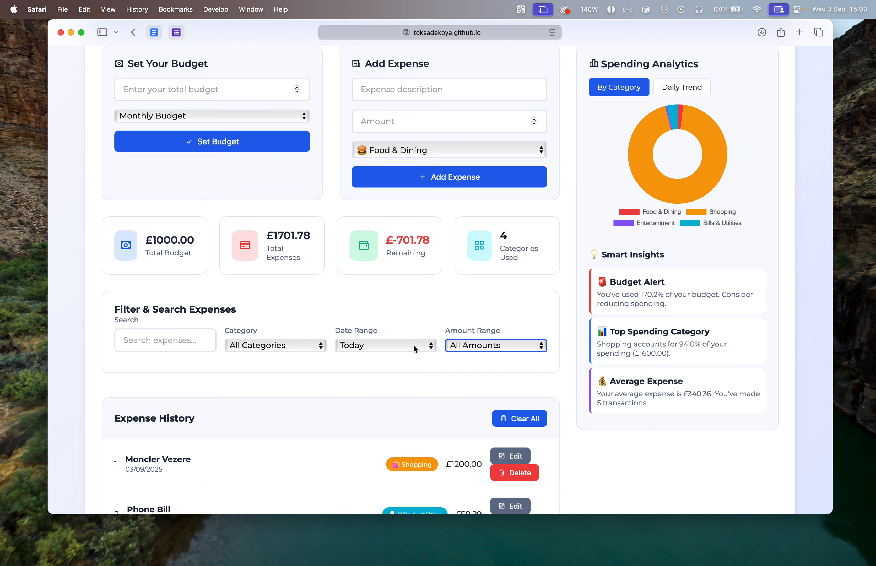
Clear all entries from the expense history and confirm the deletion.
scroll(414, 347, "down", 5)
left_click(518, 264)
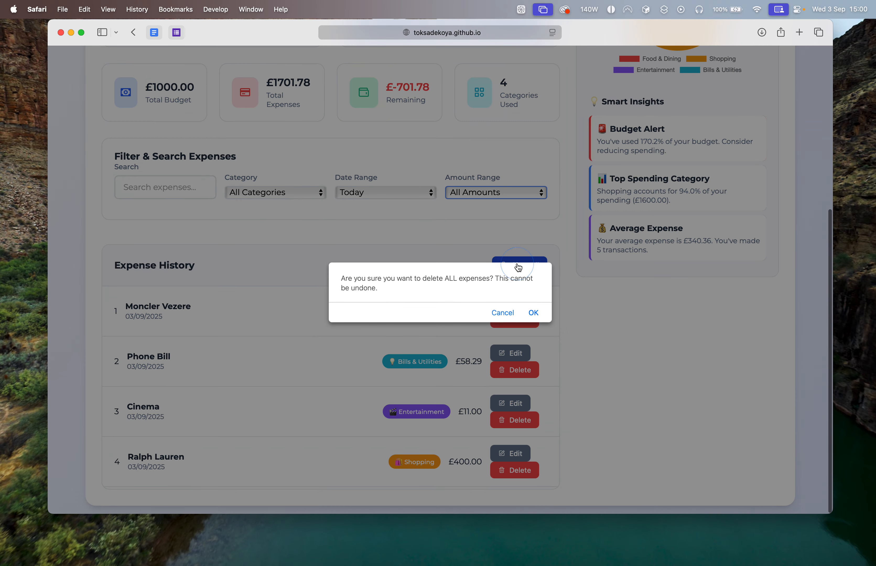
left_click(534, 312)
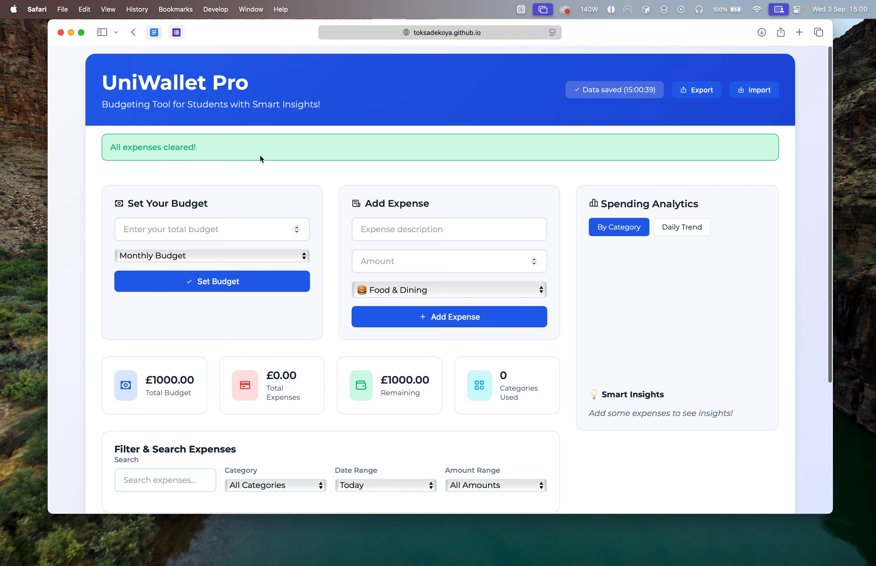
Import uniwallet-export-2025-09-03.json from Downloads and agree to replace all current data.
left_click(758, 92)
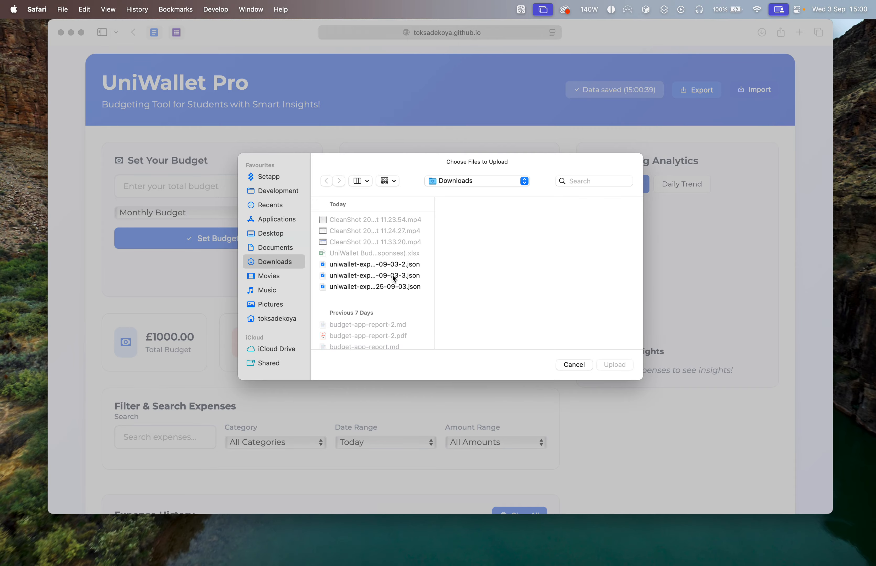
left_click(386, 287)
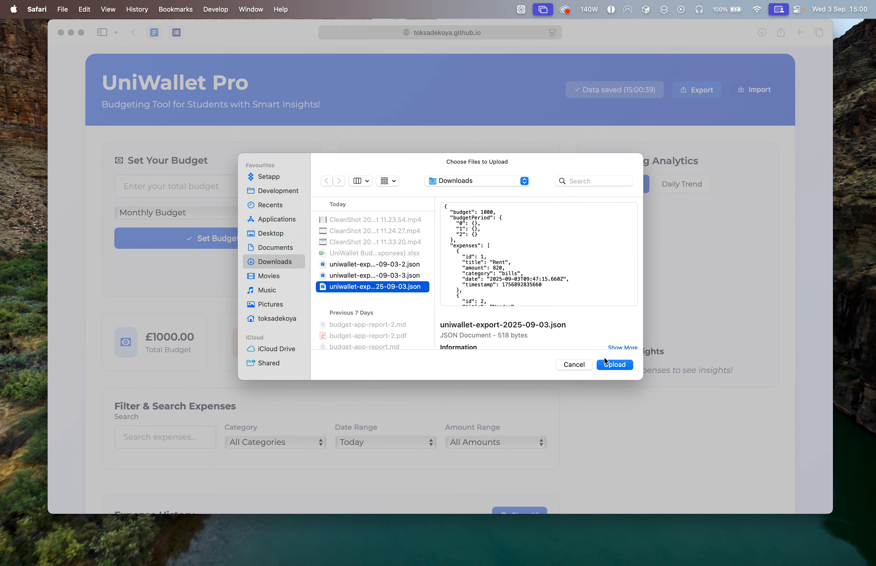
left_click(612, 364)
left_click(532, 282)
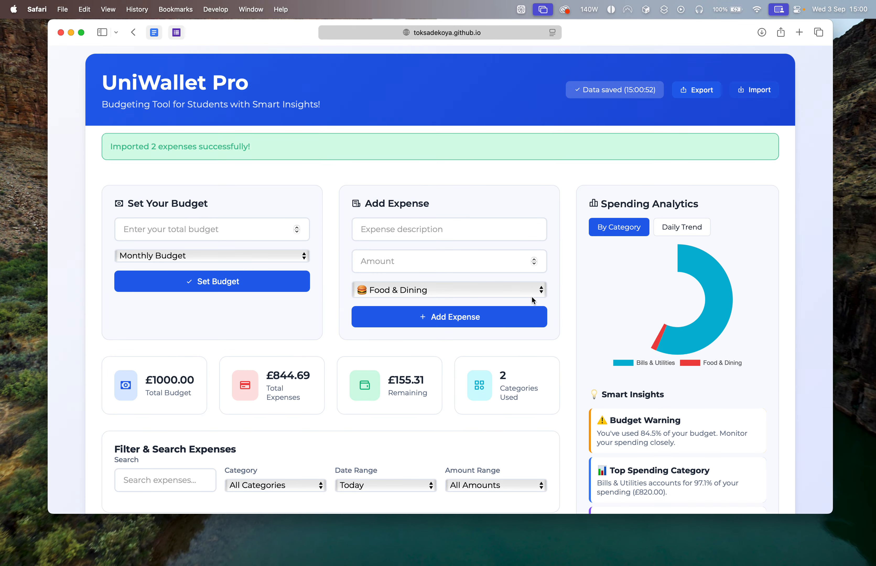
Review the imported expenses in the history and show the spending analytics as a daily trend.
scroll(512, 352, "down", 3)
scroll(512, 351, "down", 1)
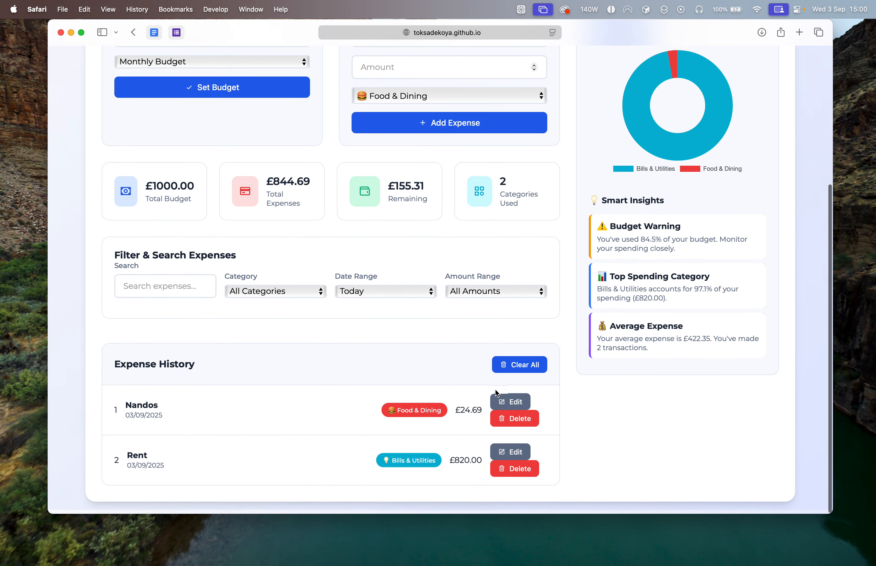
scroll(486, 410, "up", 10)
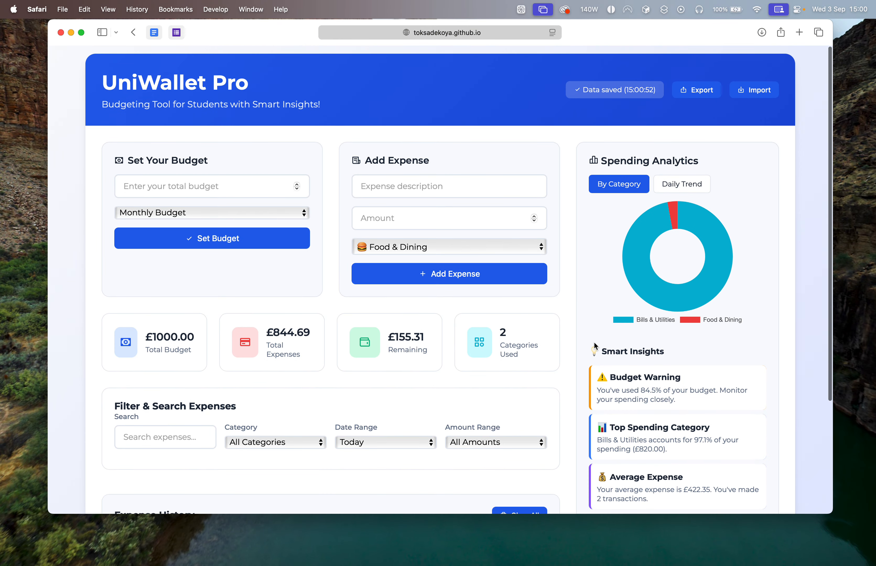
left_click(678, 189)
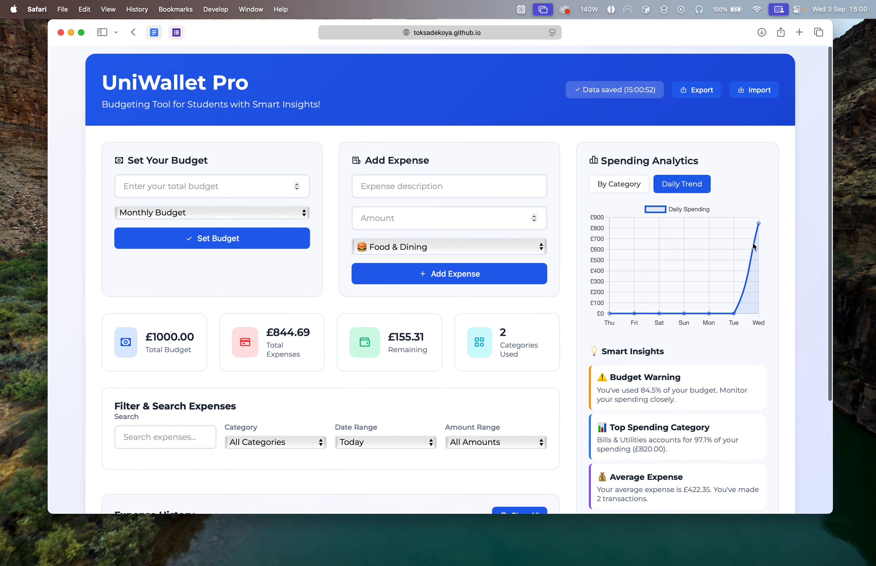
Import uniwallet-export-2025-09-03-2.json from Downloads and agree to replace all current data.
left_click(755, 90)
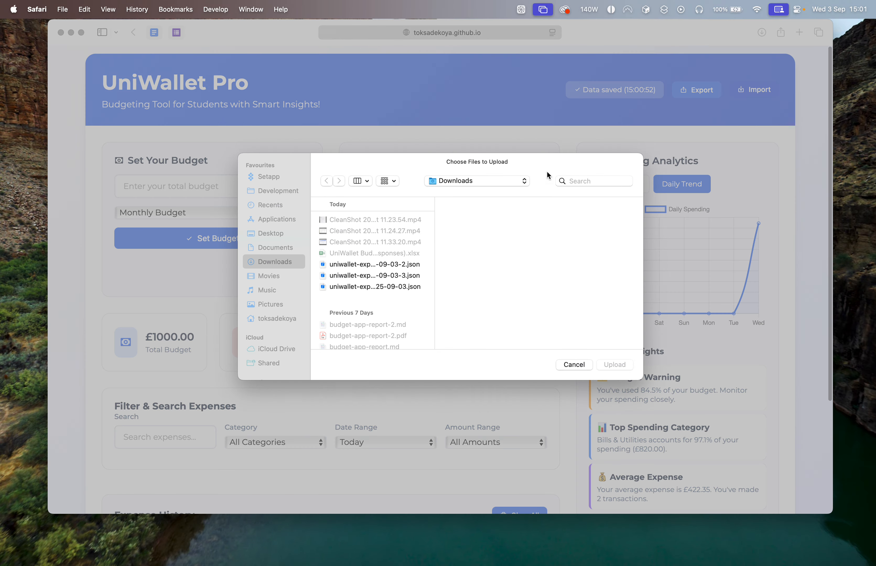
left_click(350, 265)
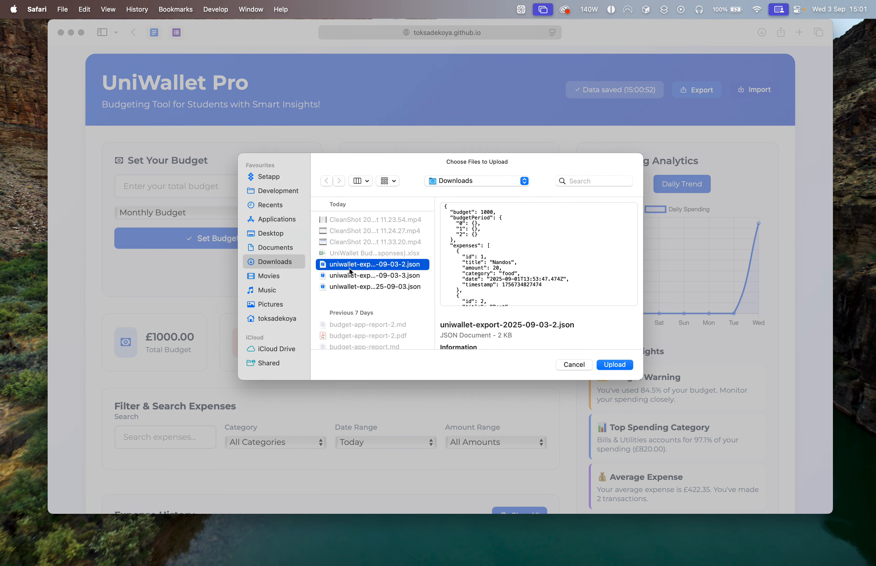
left_click(612, 366)
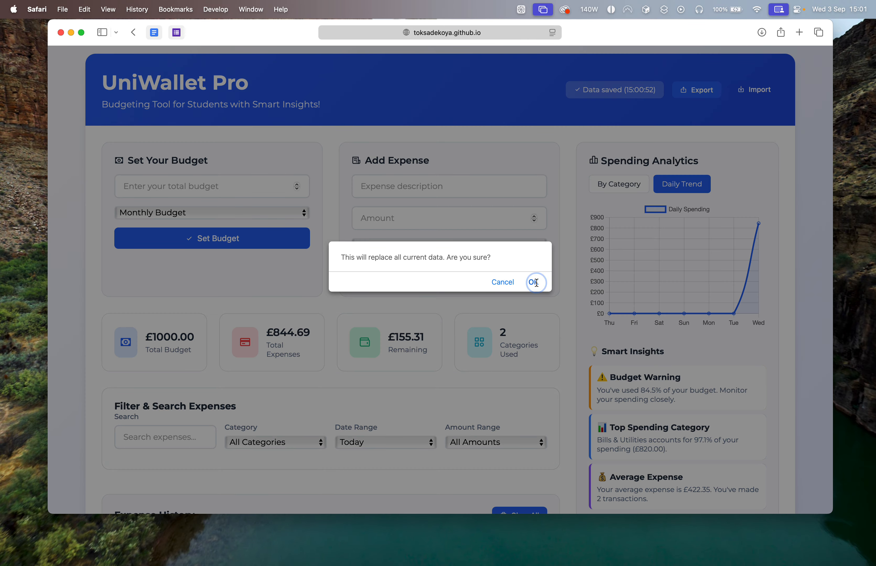
left_click(534, 281)
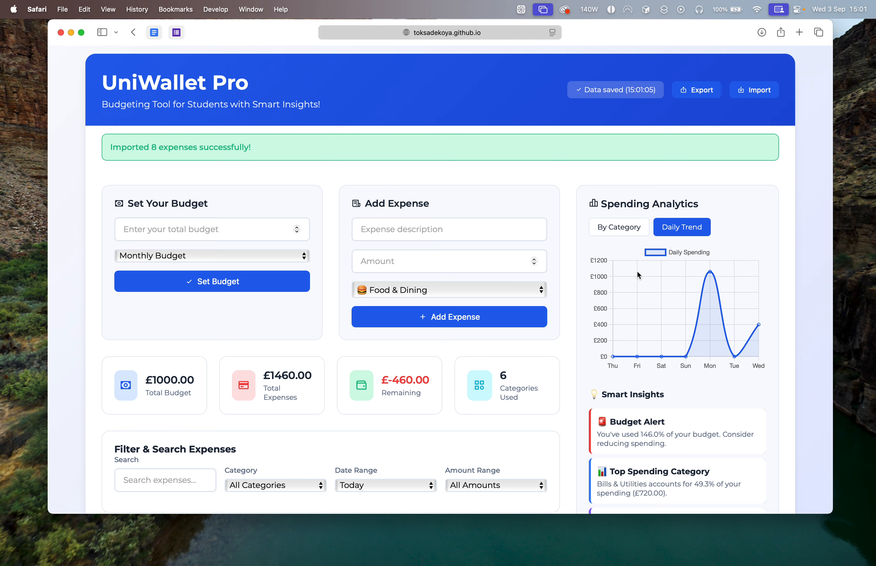
Examine the newly imported data in the expense history, the budget totals and the daily trend chart.
scroll(532, 359, "down", 3)
scroll(531, 358, "down", 3)
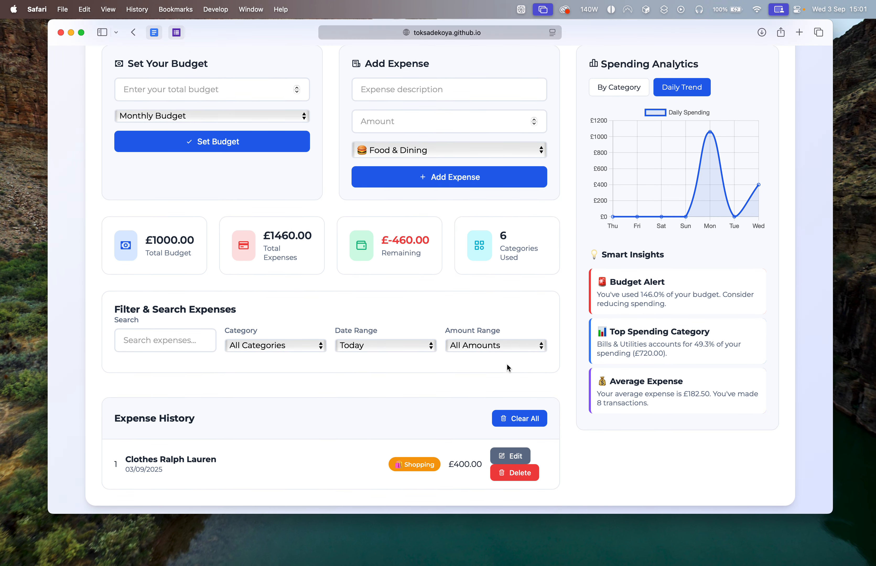
scroll(504, 376, "up", 4)
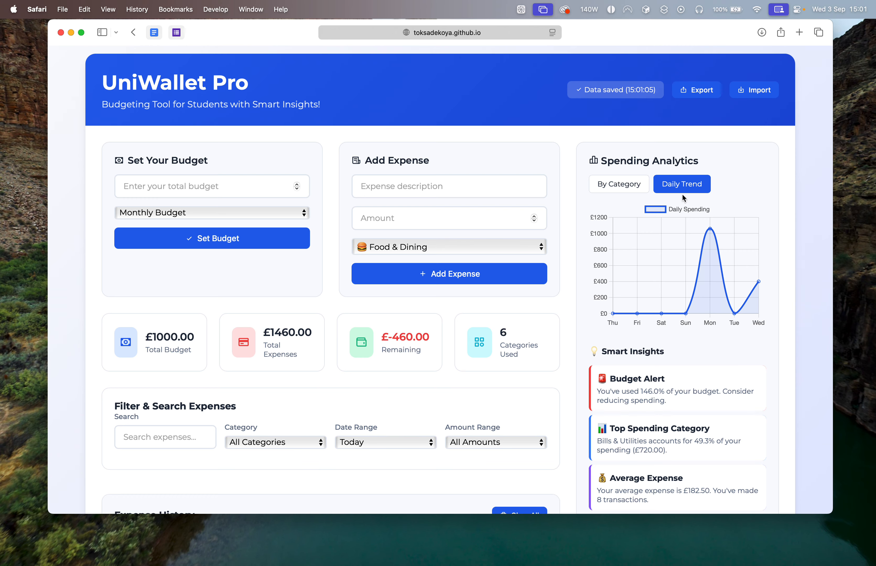
scroll(324, 369, "down", 5)
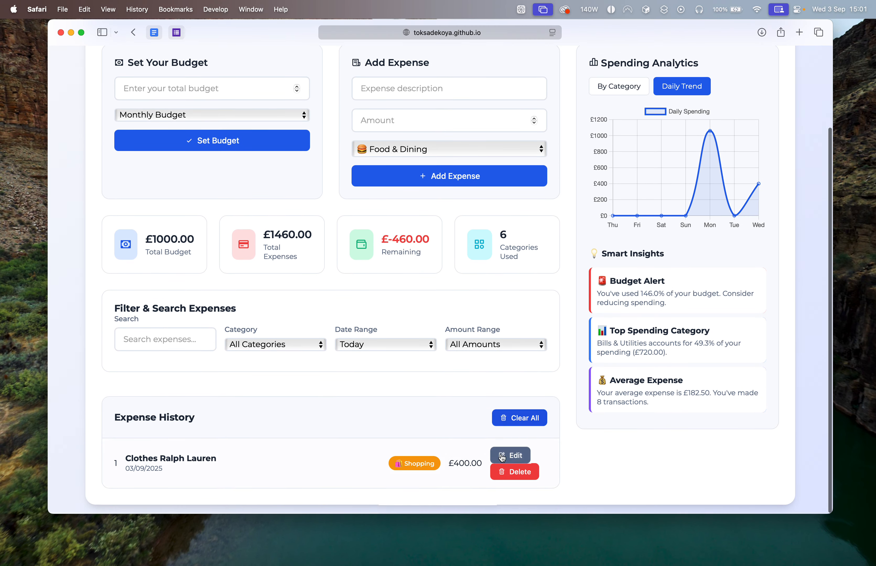
scroll(484, 267, "up", 1)
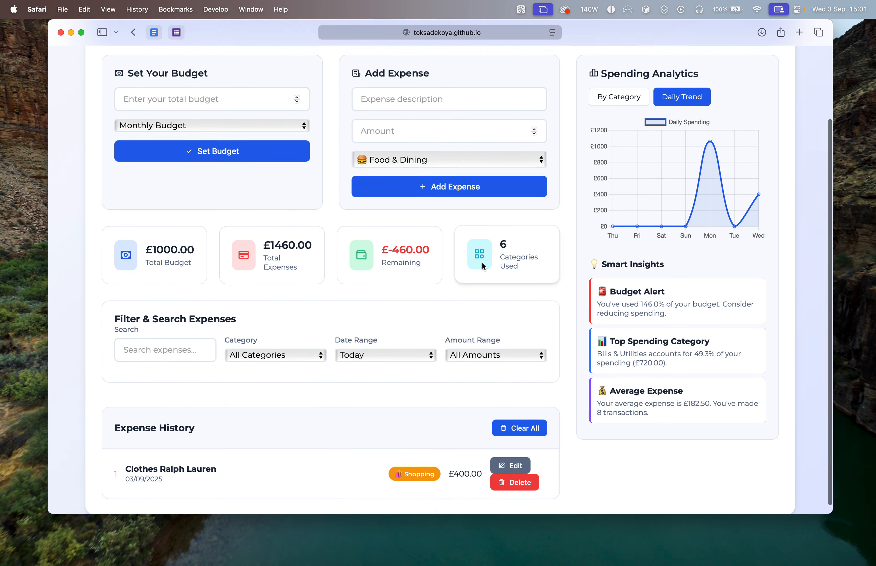
scroll(484, 266, "up", 4)
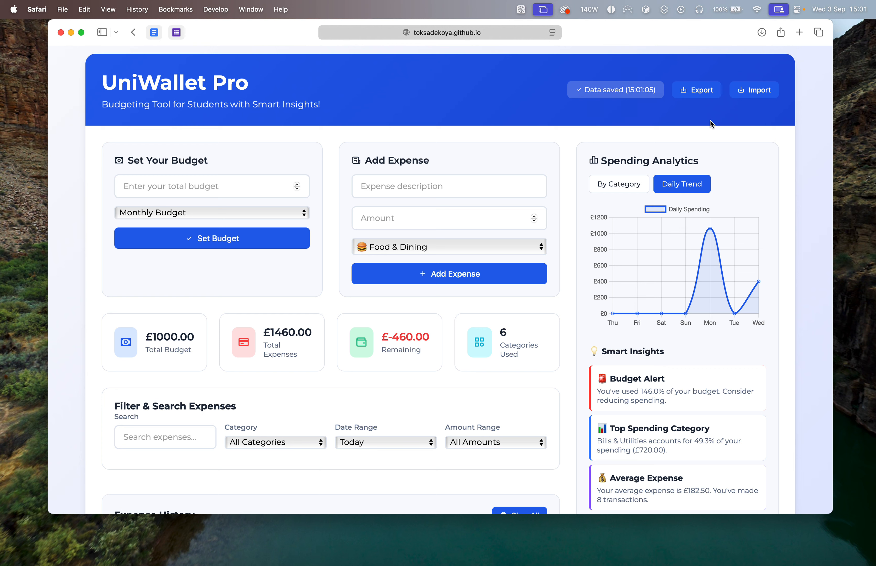
left_click(489, 31)
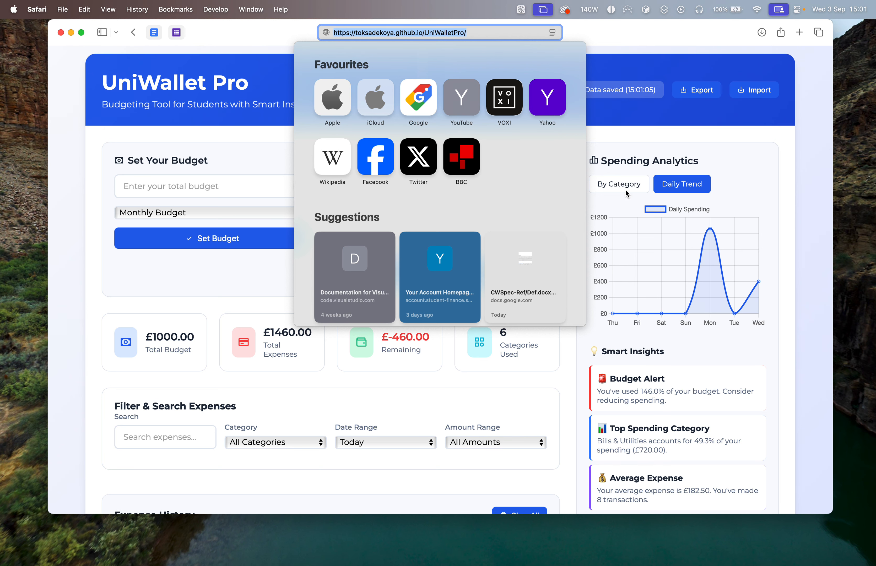
left_click(658, 137)
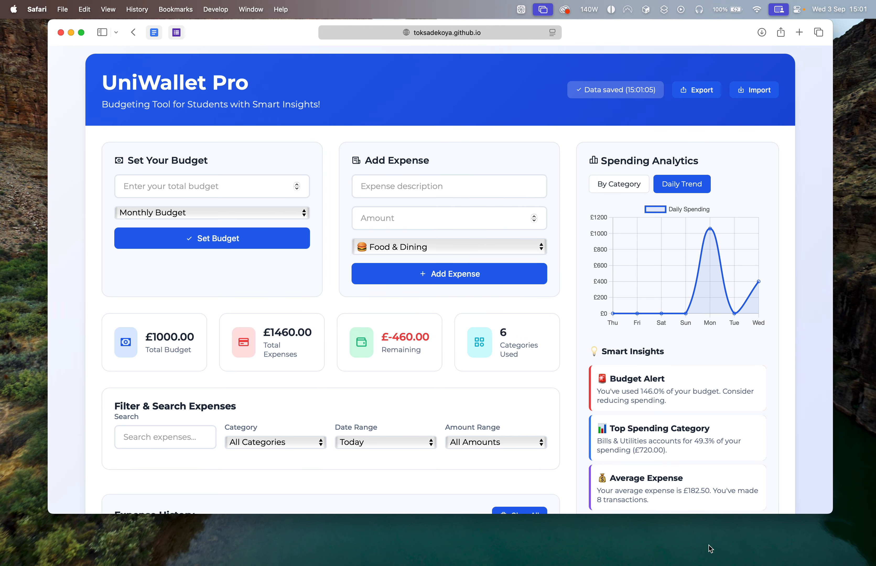
left_click(417, 188)
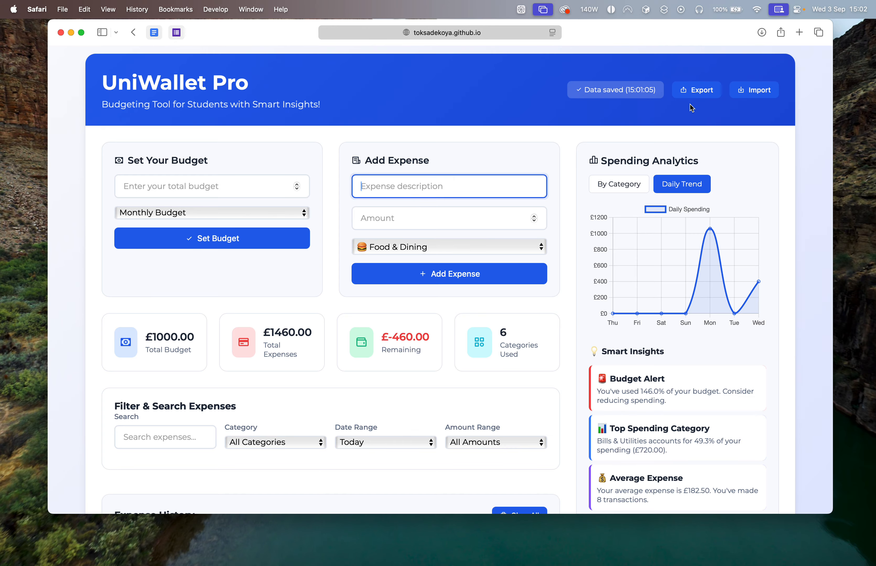
Delete every imported expense from the history and confirm the removal.
scroll(458, 493, "down", 3)
left_click(515, 413)
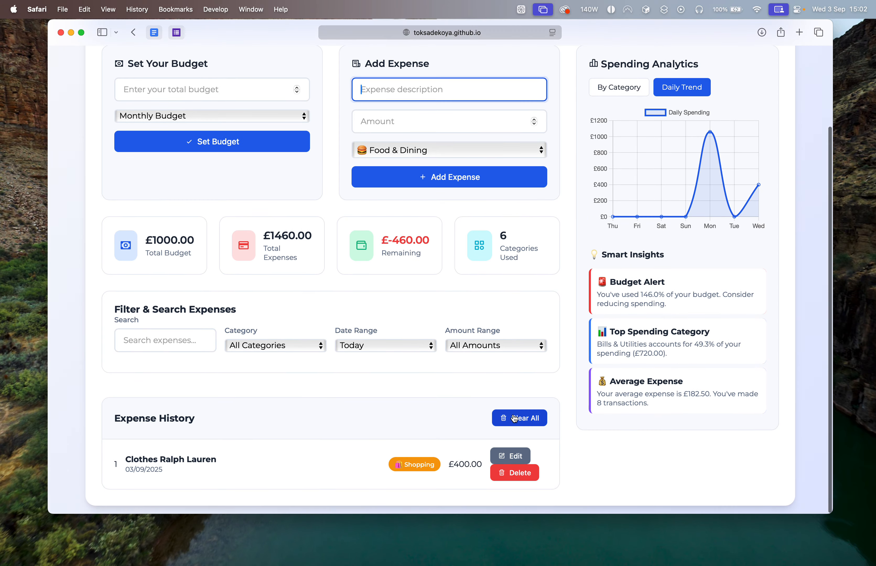
left_click(534, 286)
Try to add an expense with the description and amount left empty.
left_click(443, 121)
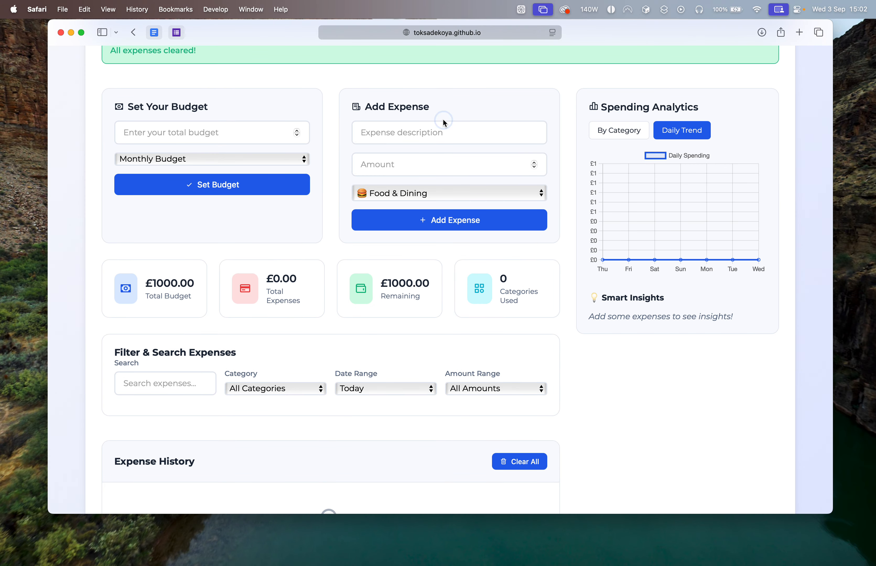
left_click(442, 220)
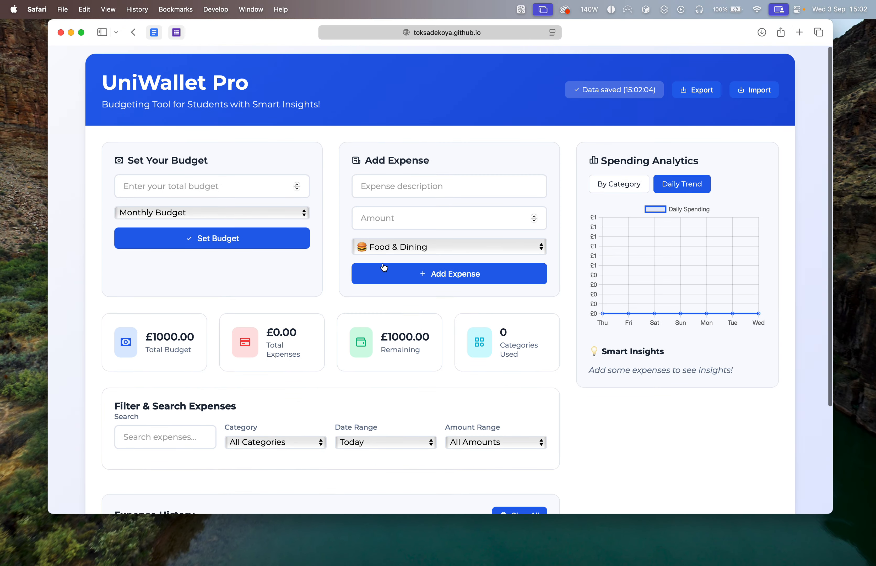
left_click(383, 267)
Try to set the monthly budget without an amount, and try again to add an empty expense.
left_click(232, 187)
left_click(231, 242)
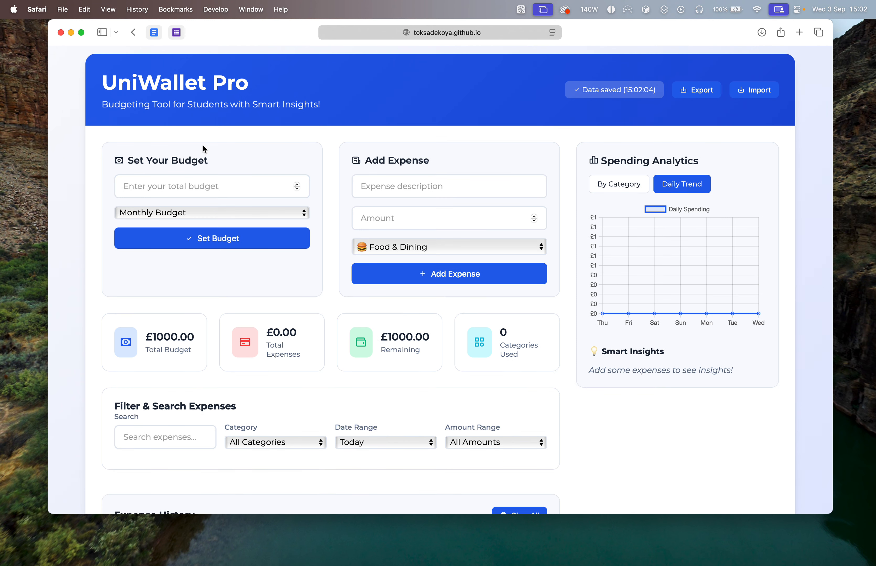
left_click(252, 240)
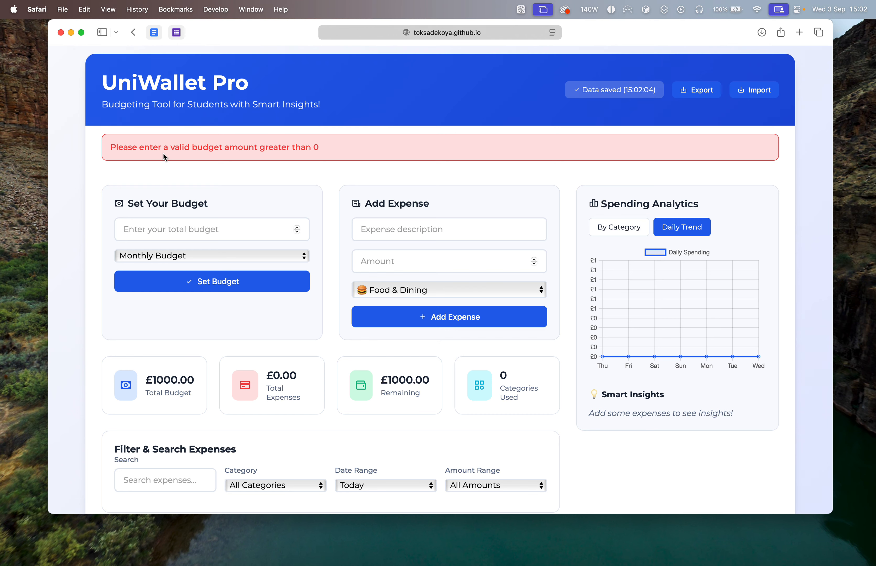
left_click(298, 238)
left_click(397, 316)
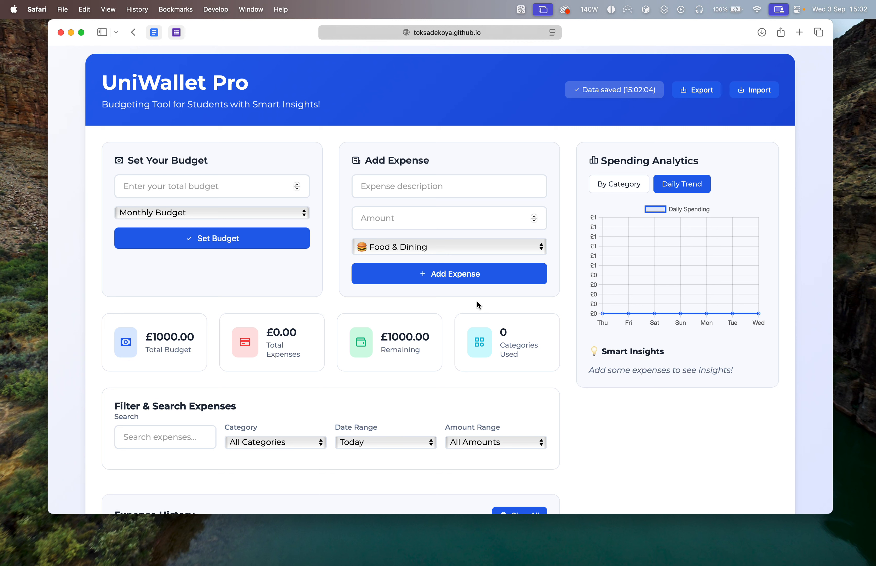
Try to set the monthly budget to the non-numeric text "niefefe".
left_click(220, 184)
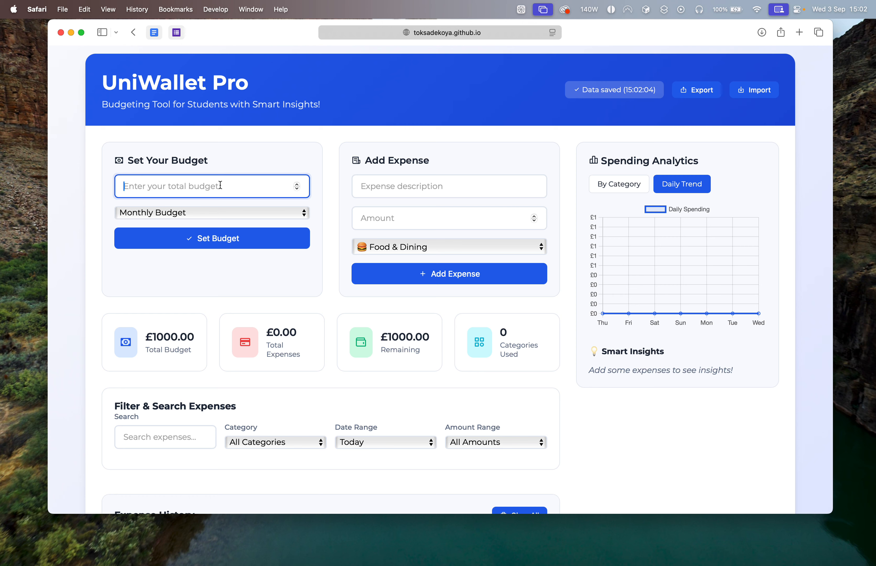
type("niefefe")
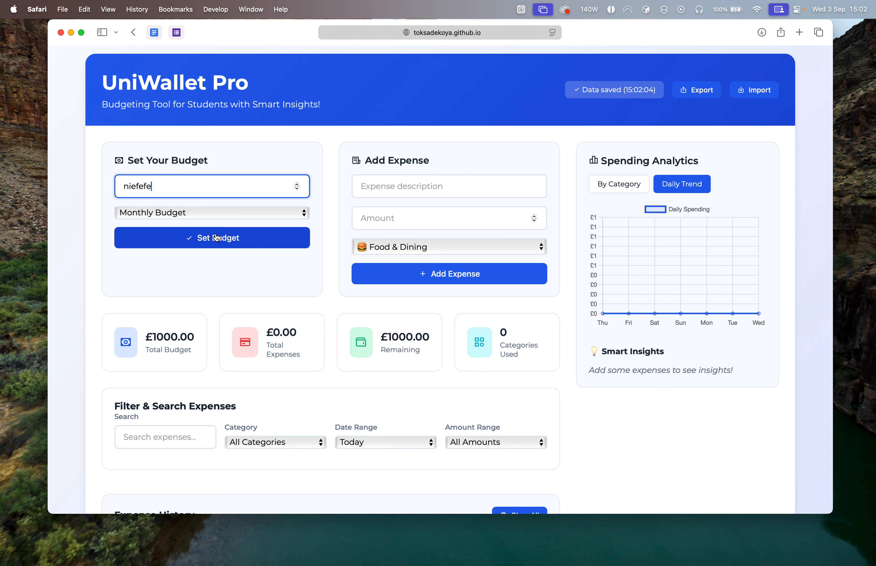
left_click(217, 238)
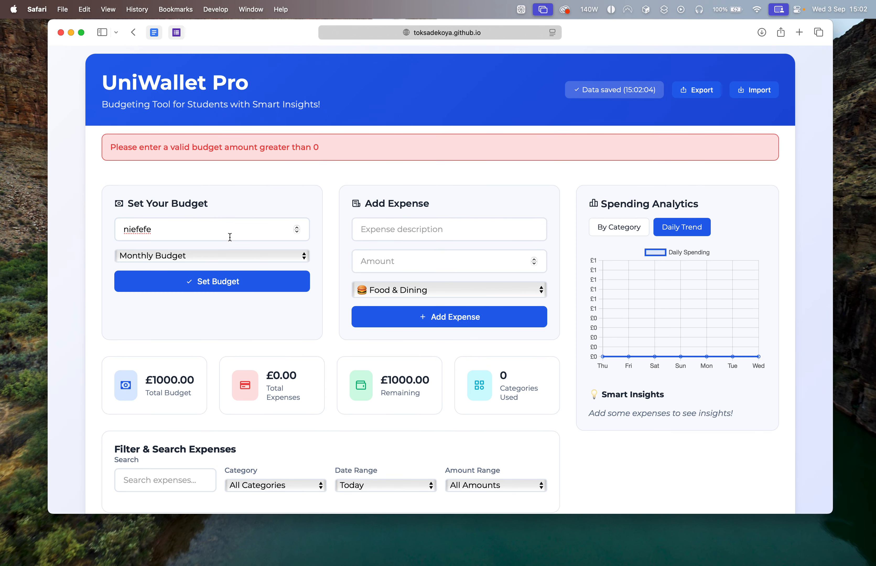
Clear the budget amount and try to add an expense described as "9384932" with no amount.
left_click_drag(226, 234, 147, 228)
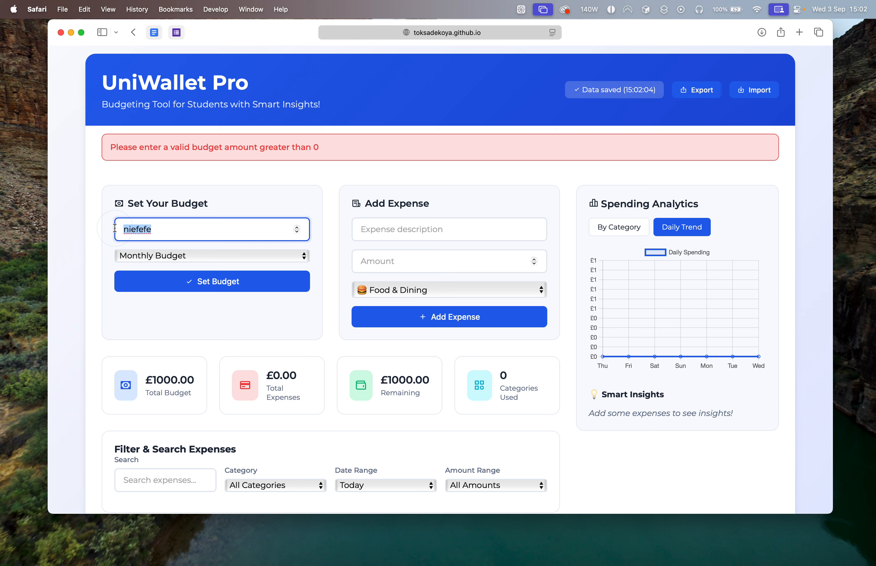
key("BackSpace")
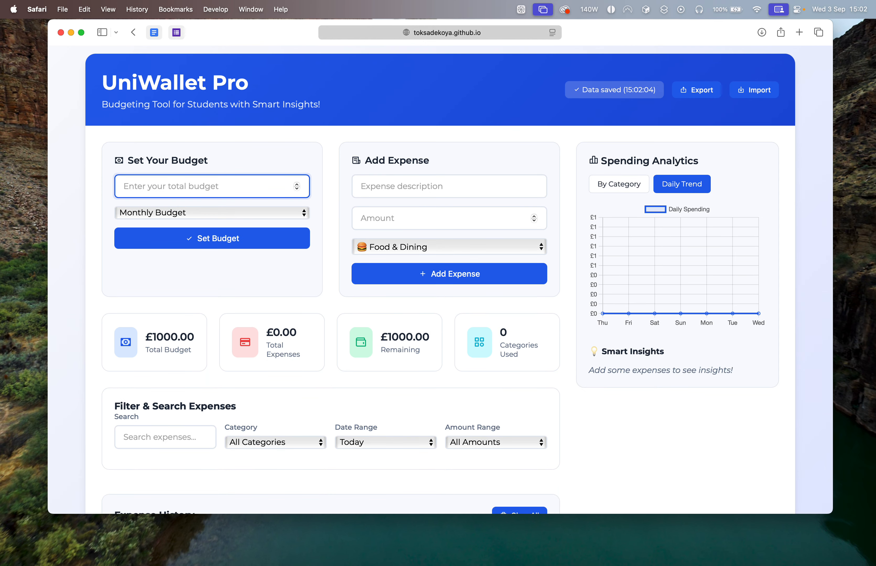
left_click(504, 190)
type("9384932")
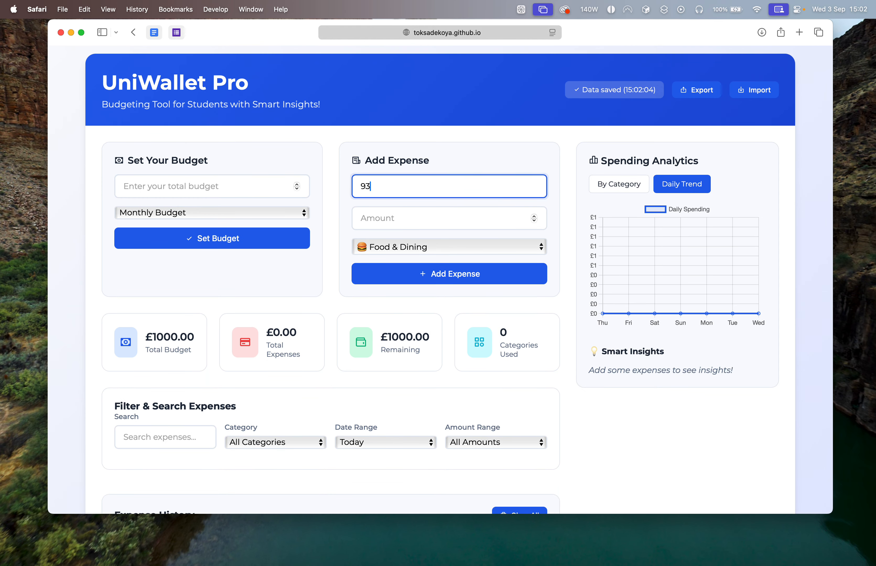
left_click(517, 271)
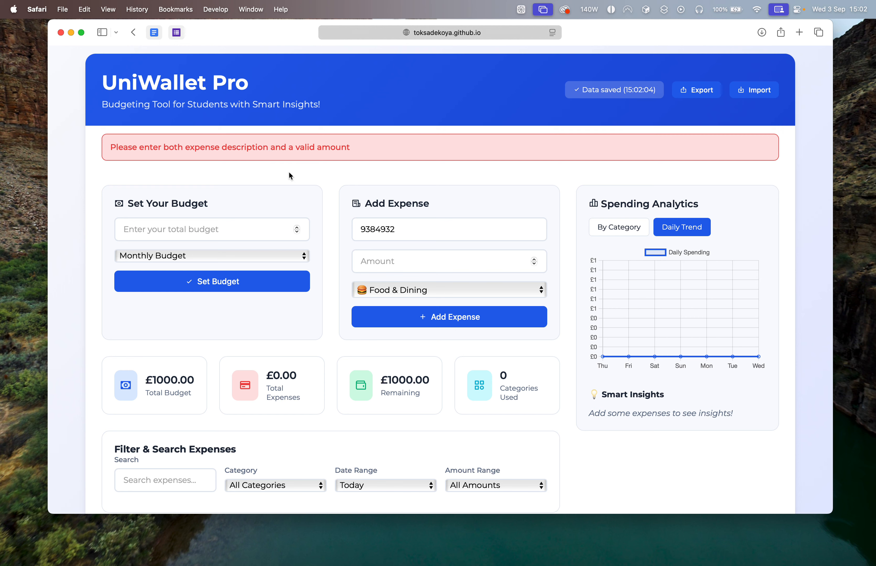
Try to add the expense with the non-numeric amount "cneiwfewf", and clear both its amount and description.
left_click(408, 254)
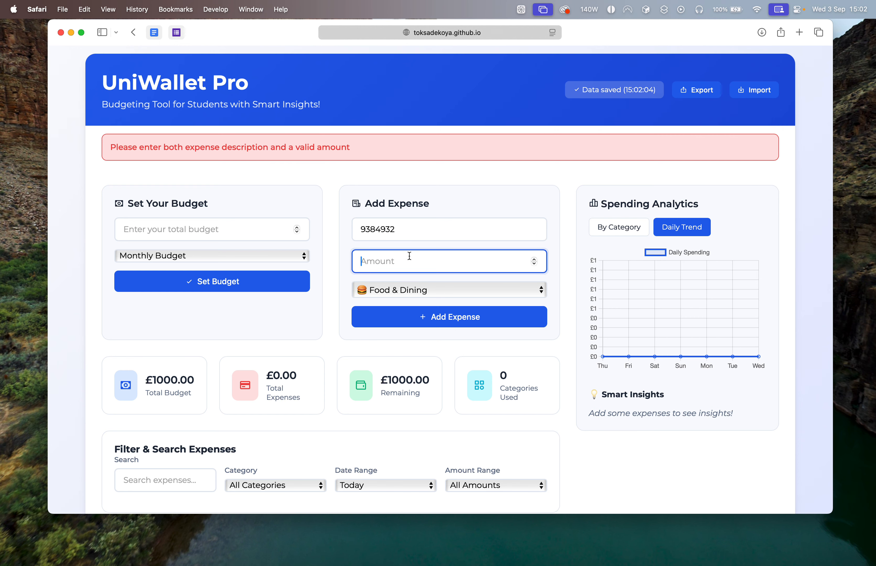
type("cneiwfewf")
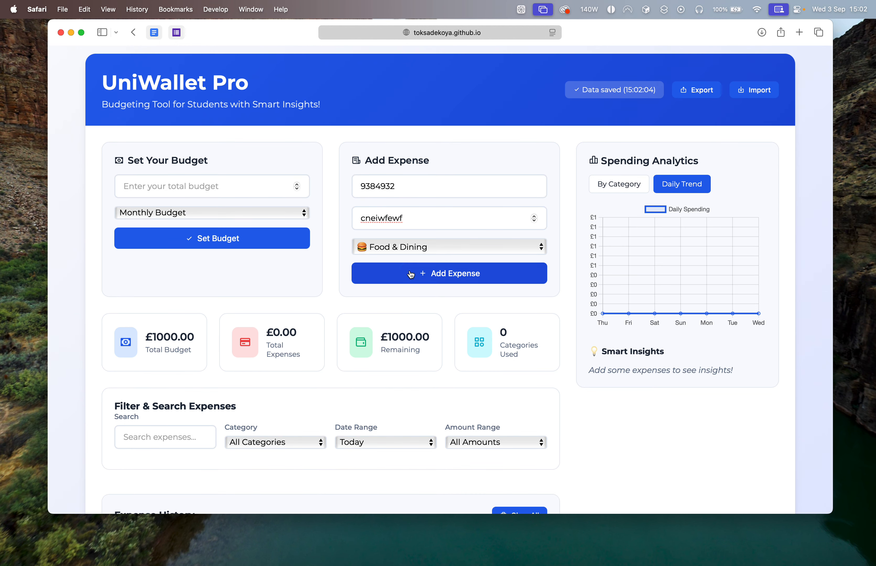
left_click(357, 274)
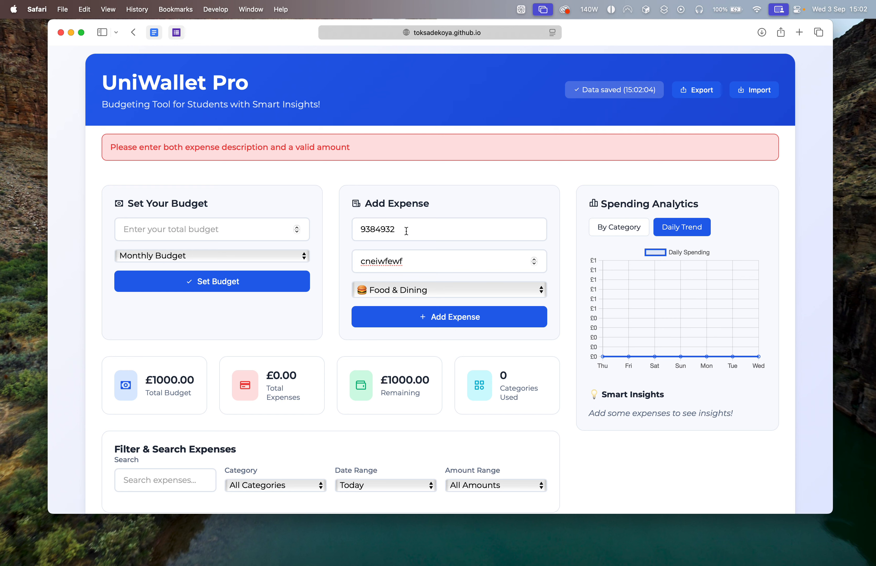
left_click_drag(407, 262, 345, 261)
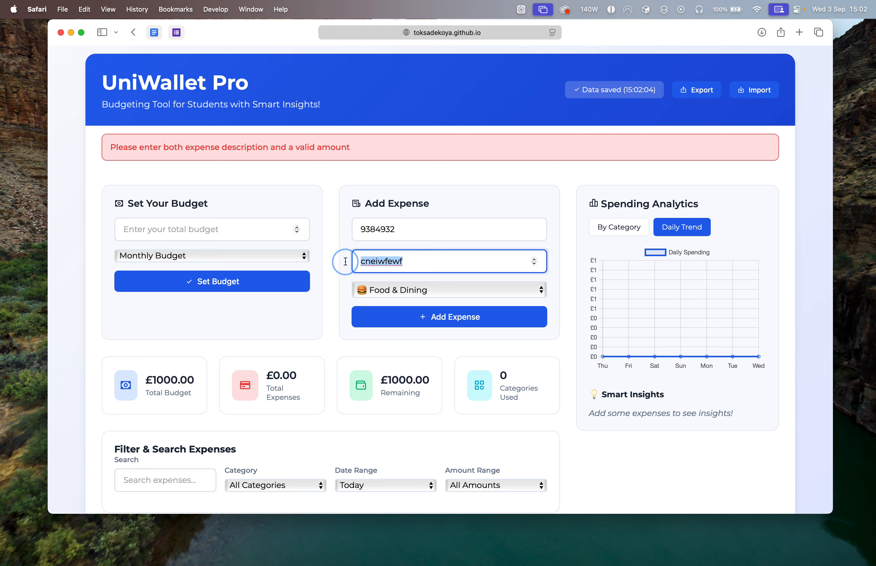
key("BackSpace")
left_click_drag(414, 182, 351, 181)
key("BackSpace")
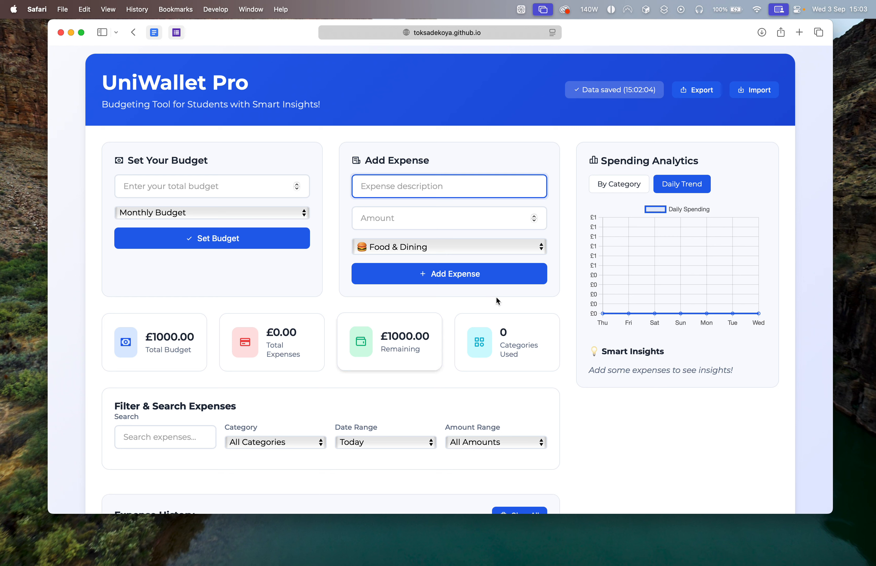
Try to add a Food & Dining expense of 8888 without a description, check the expense history, and clear the amount.
left_click(411, 228)
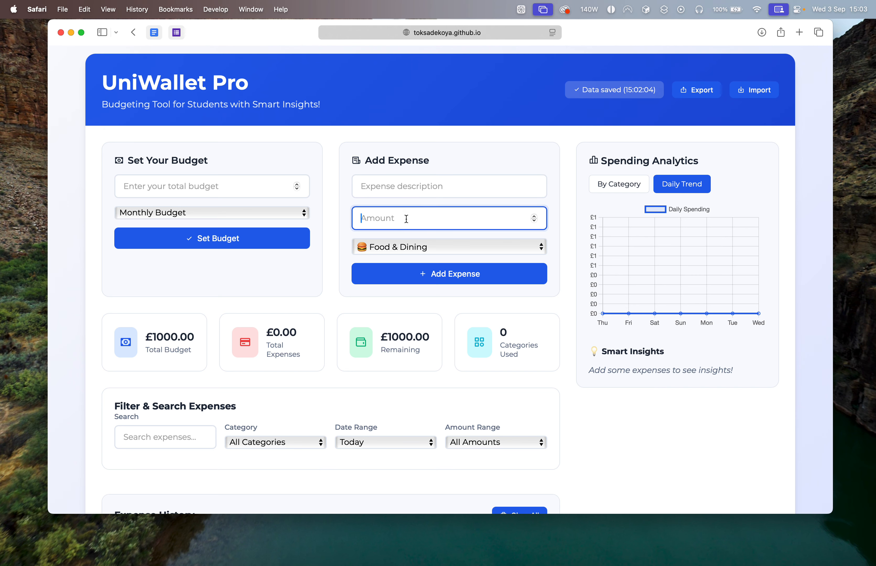
type("8888")
left_click(411, 274)
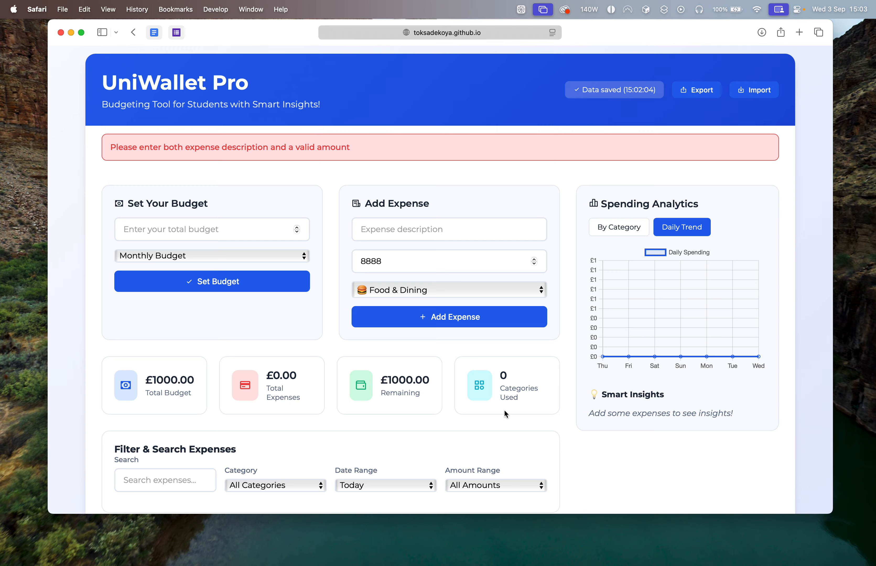
scroll(463, 346, "down", 5)
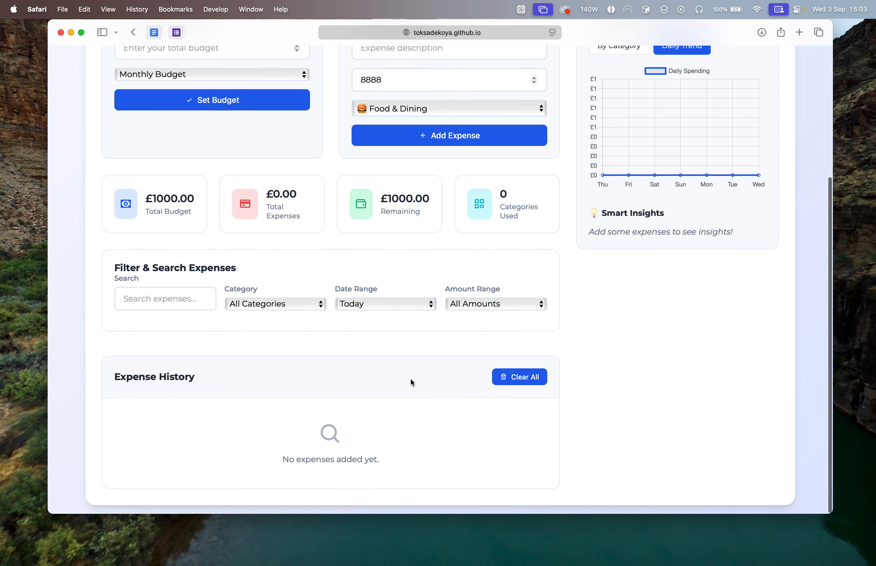
scroll(410, 383, "up", 6)
left_click_drag(383, 219, 327, 220)
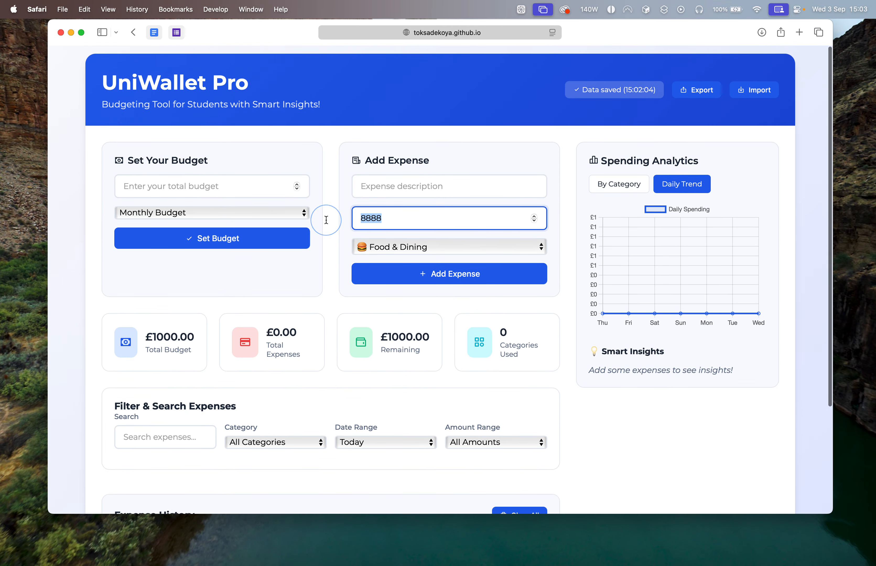
key("BackSpace")
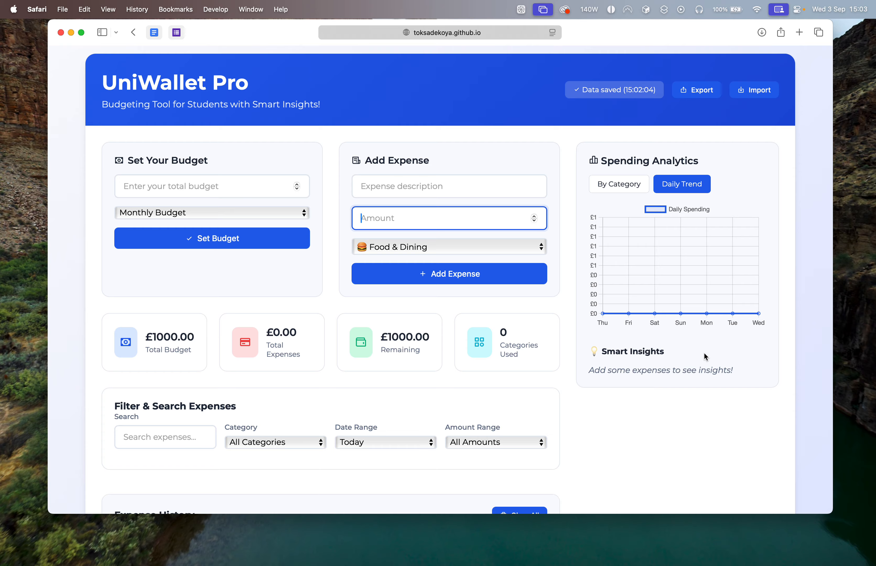
scroll(706, 357, "down", 5)
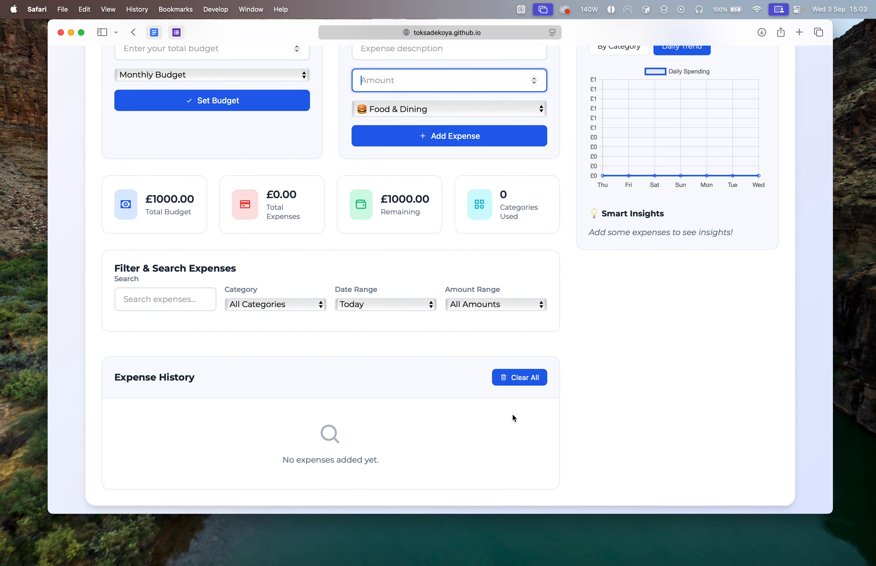